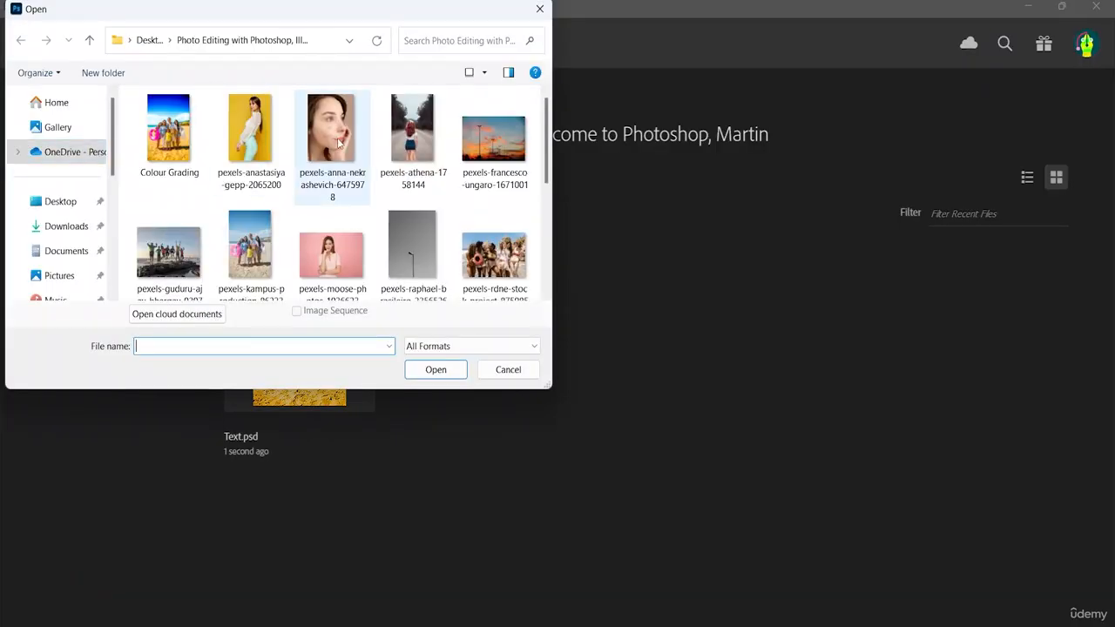
Step: Open the close-up portrait photo of the woman with blemishes on her cheek, whose file name ends in 6475978
scroll(340, 144, down, 3)
scroll(335, 145, up, 3)
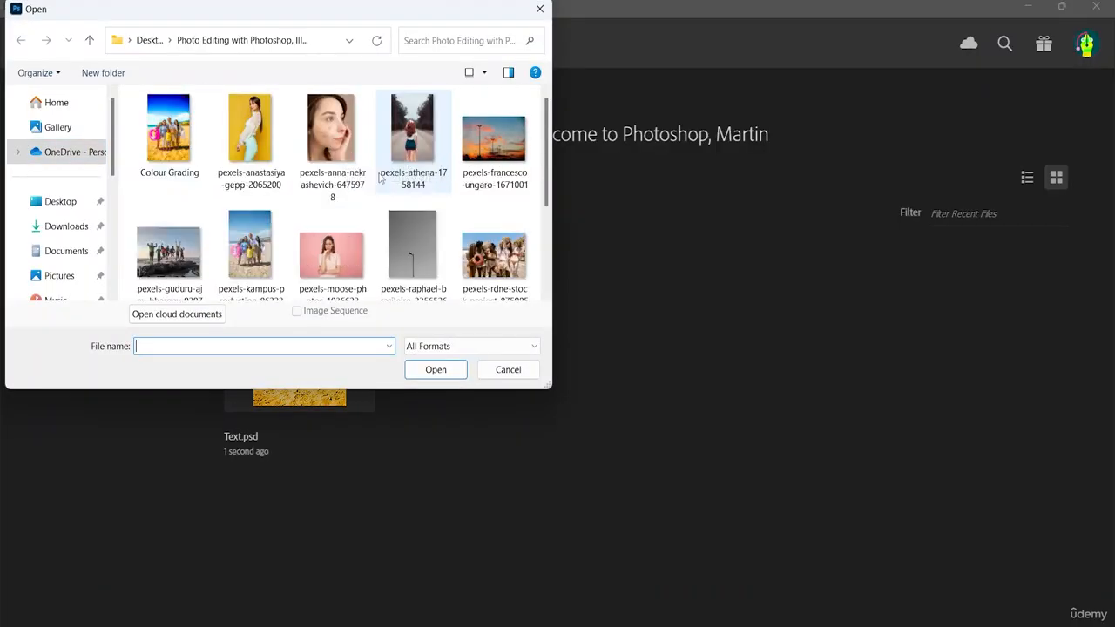
click(333, 146)
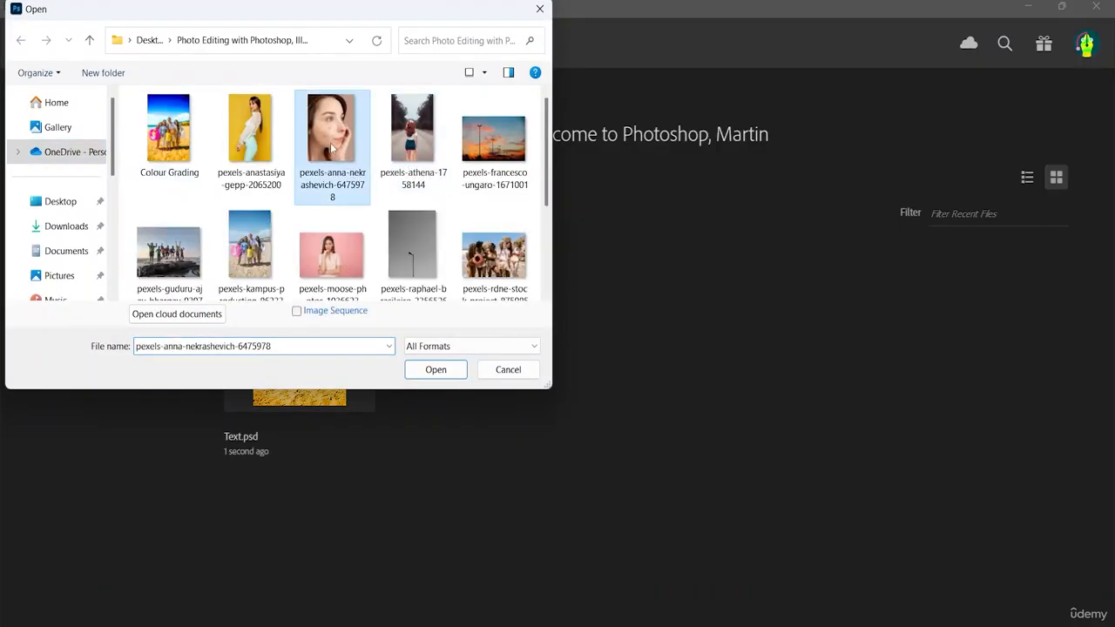
click(435, 370)
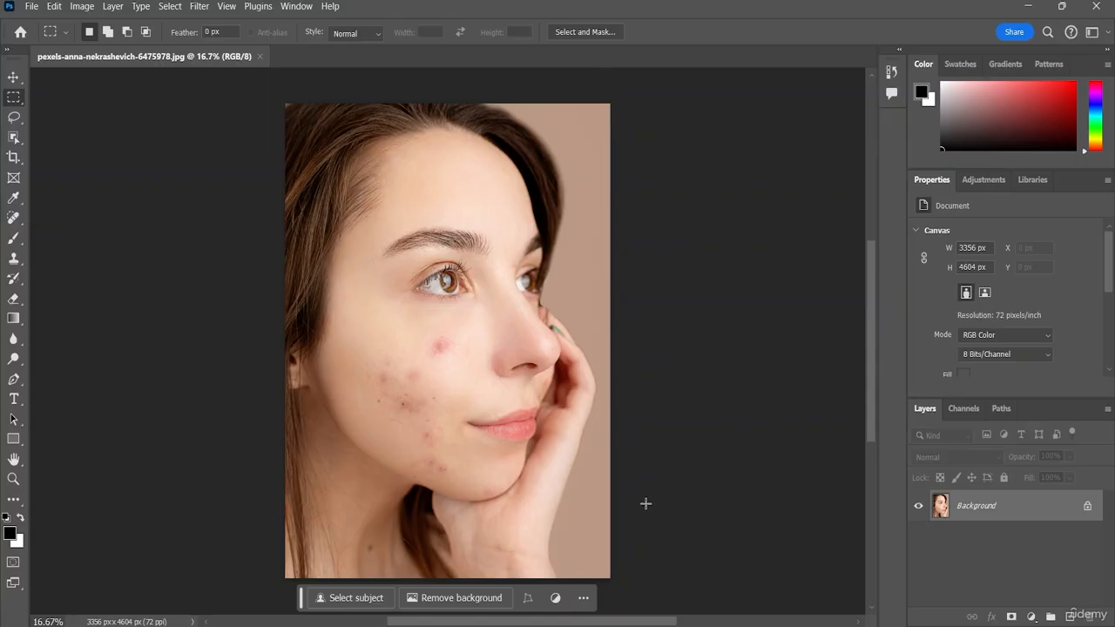
Step: Unlock the Background layer and rename it Main
click(1088, 507)
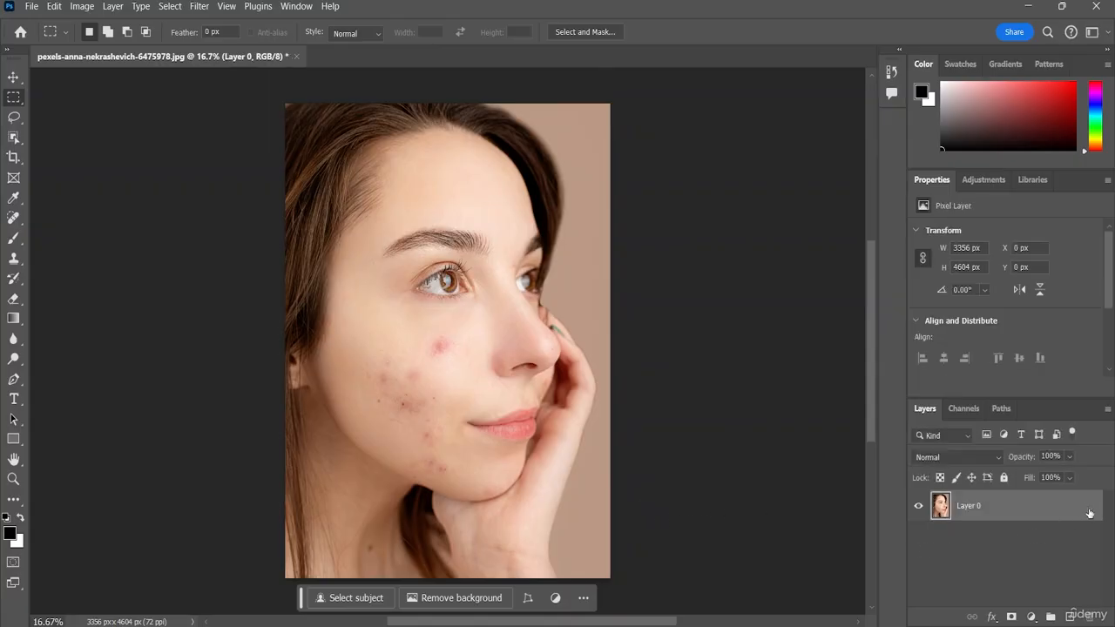
double_click(969, 506)
key(BackSpace)
click(977, 552)
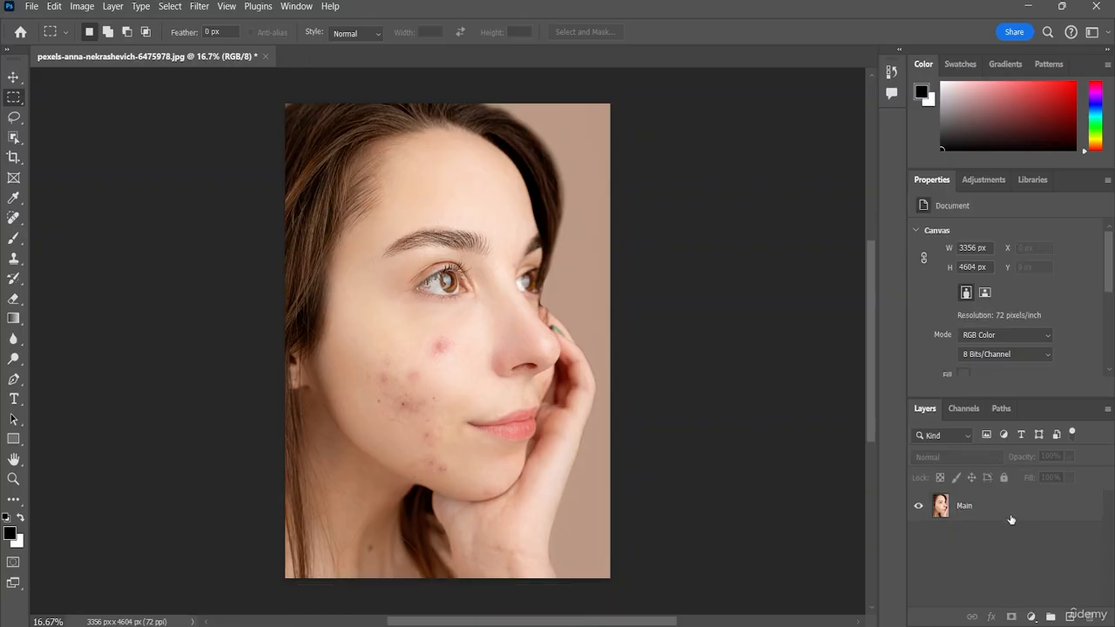
Step: Duplicate the Main layer twice so that two copies sit above it
click(990, 512)
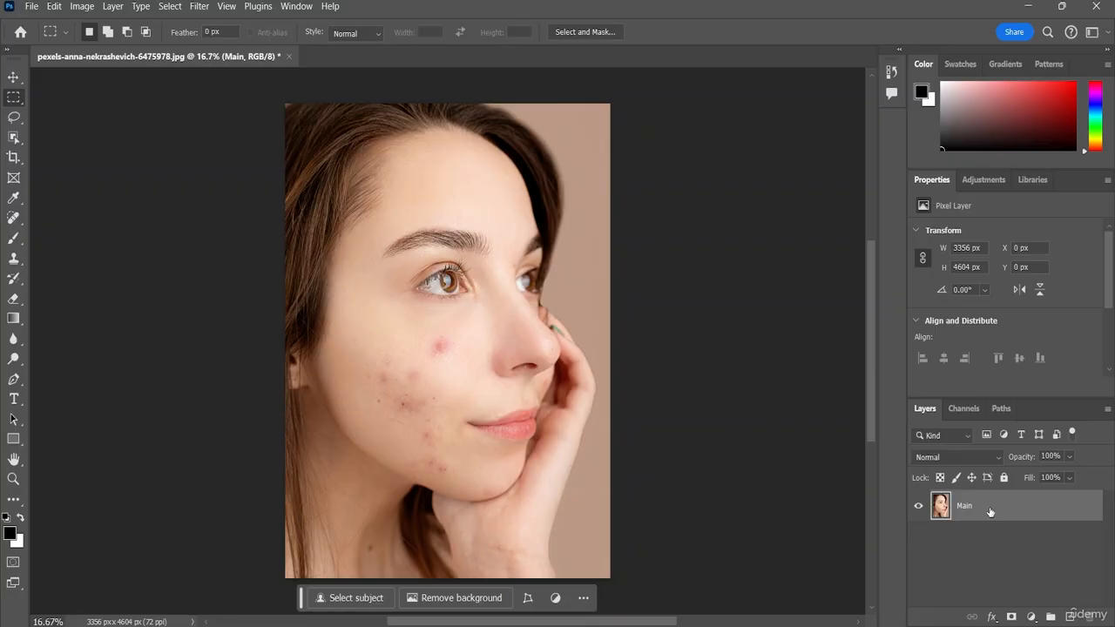
key(ctrl+j)
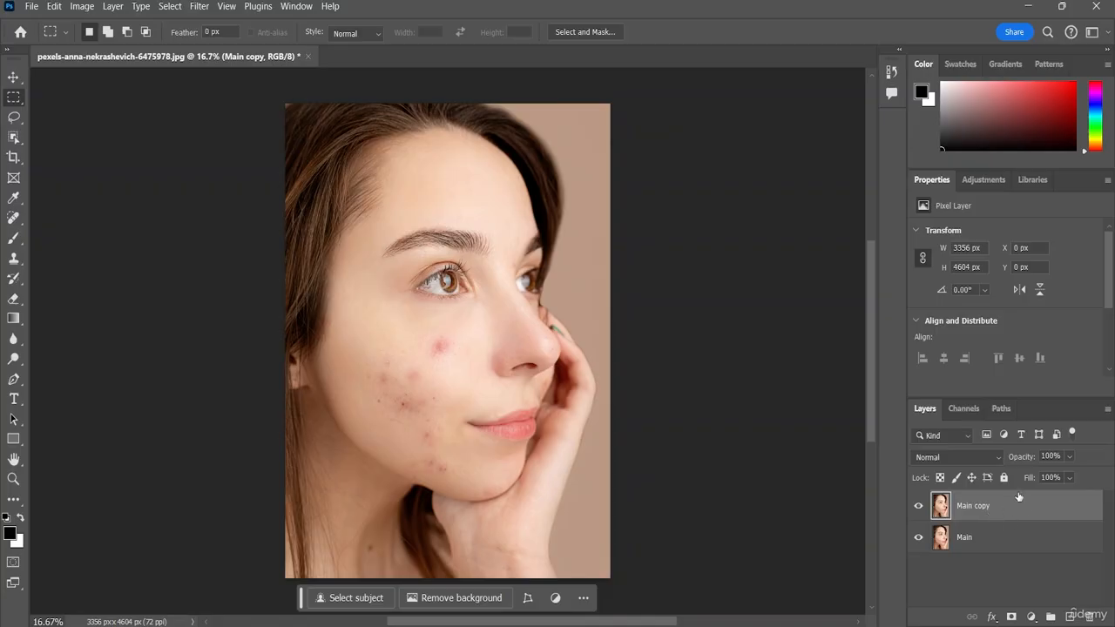
drag(1022, 507, 1071, 615)
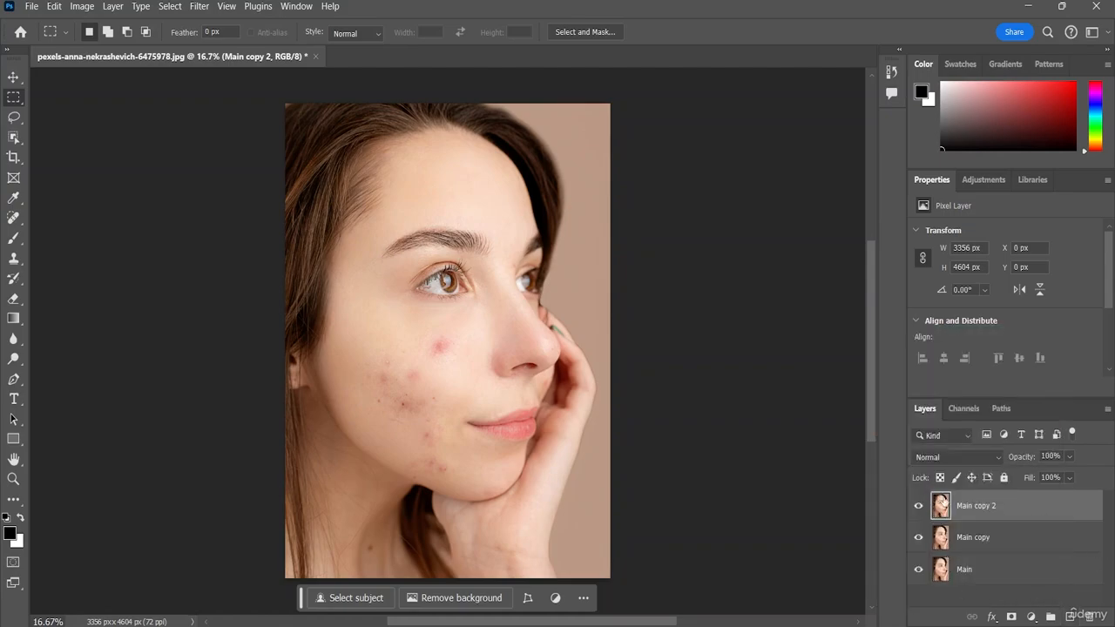
Step: Rename the topmost layer copy as LF
double_click(983, 508)
key(BackSpace)
click(986, 589)
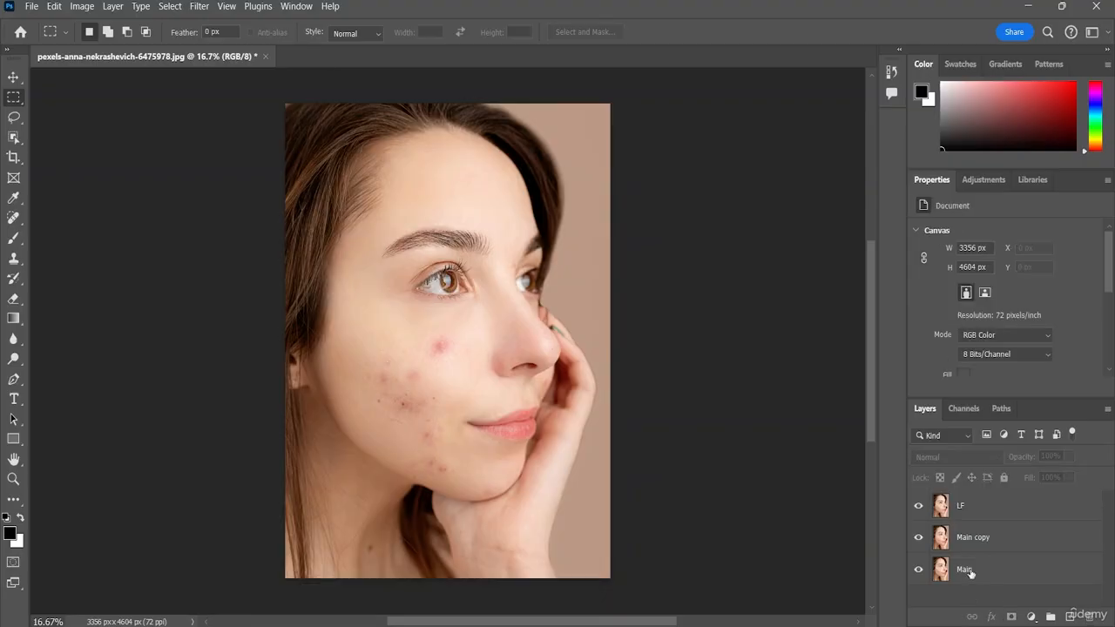
Step: Invert the colours of the LF layer
click(958, 508)
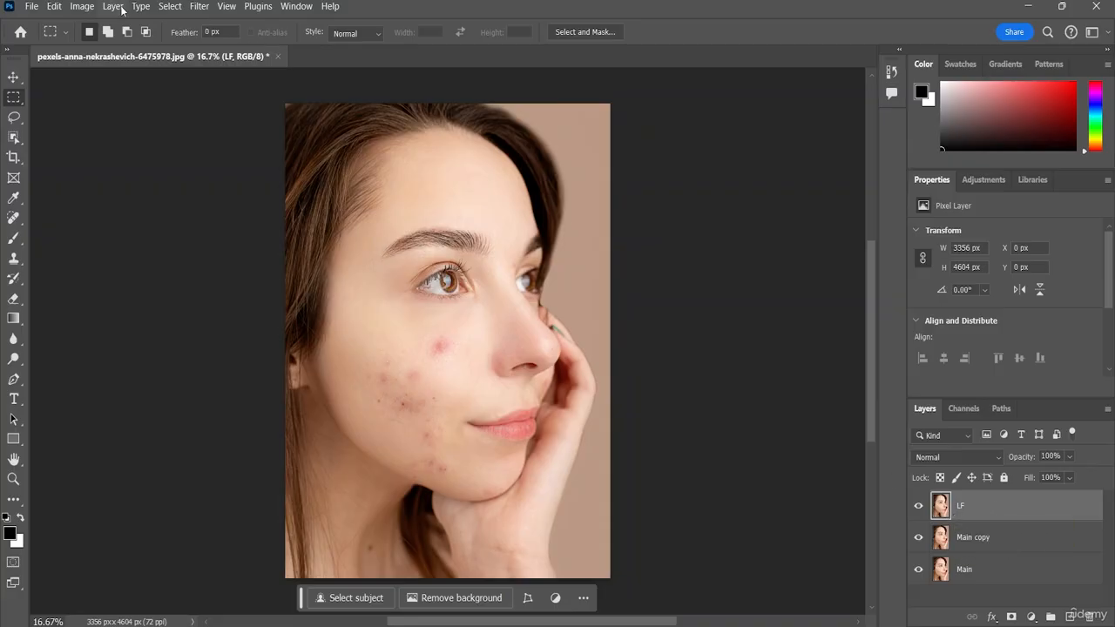
click(83, 7)
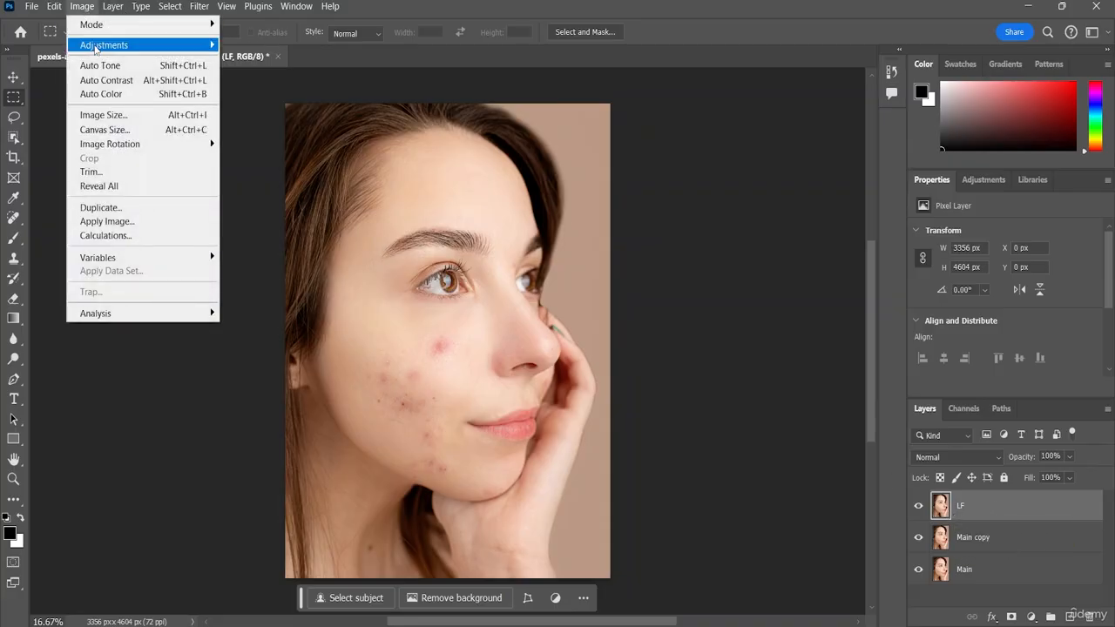
mouse_move(107, 45)
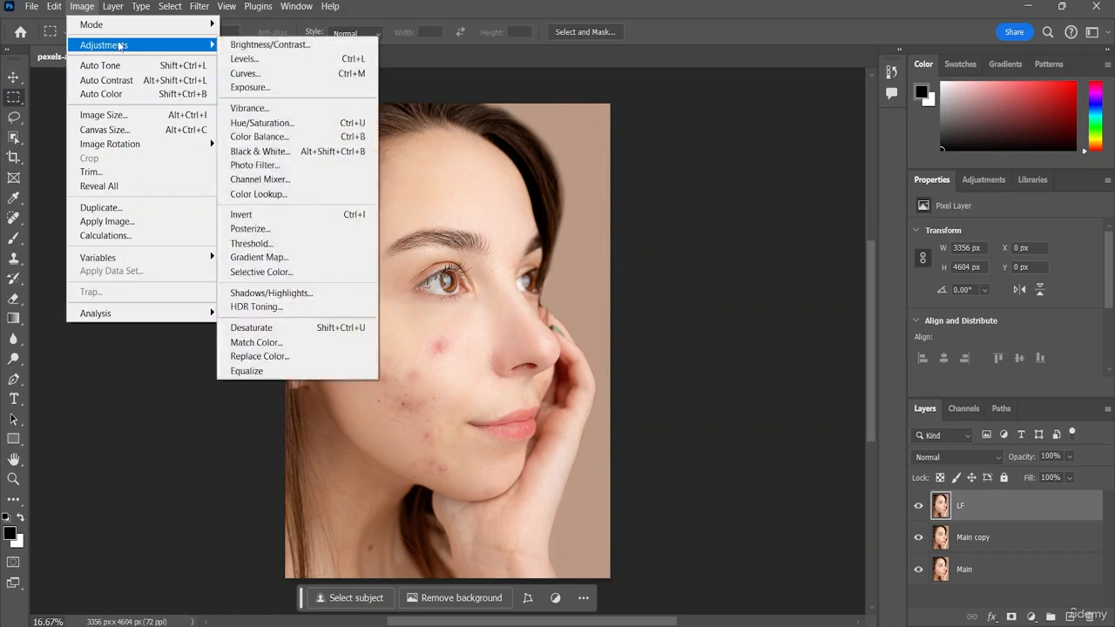
click(277, 218)
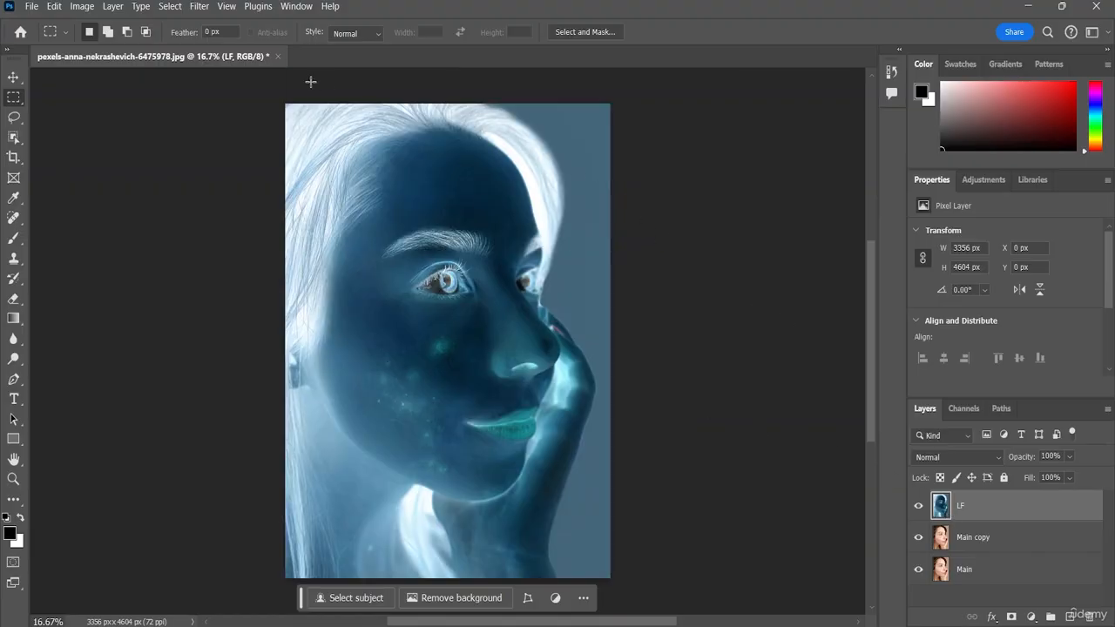
Step: Apply a Gaussian Blur with a radius of 18 pixels to the LF layer, comparing it with the preview off and on
click(201, 9)
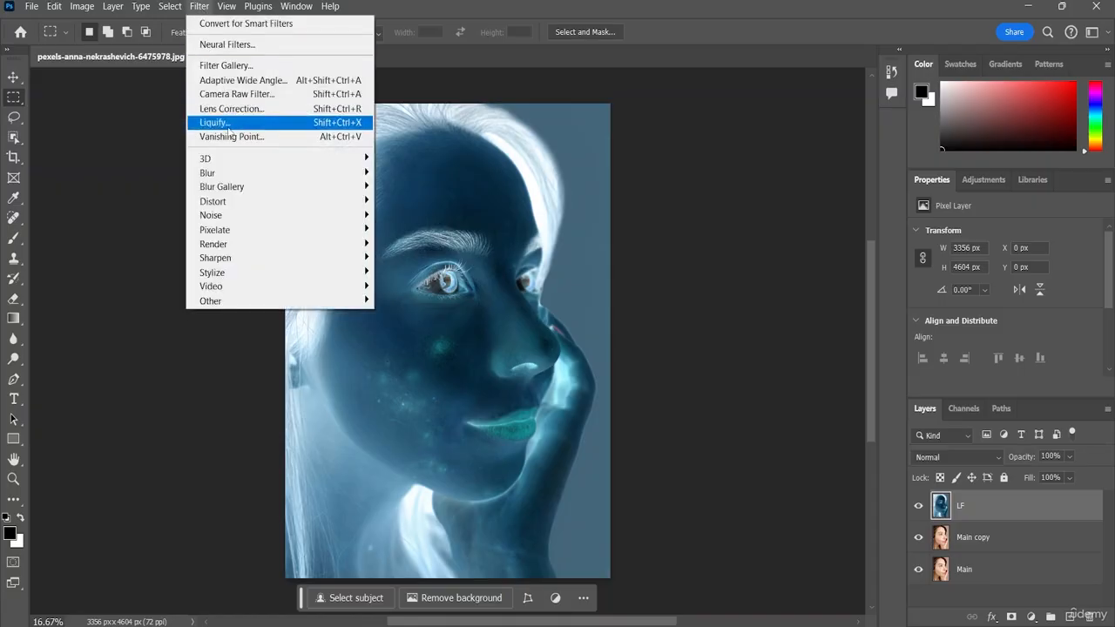
mouse_move(231, 176)
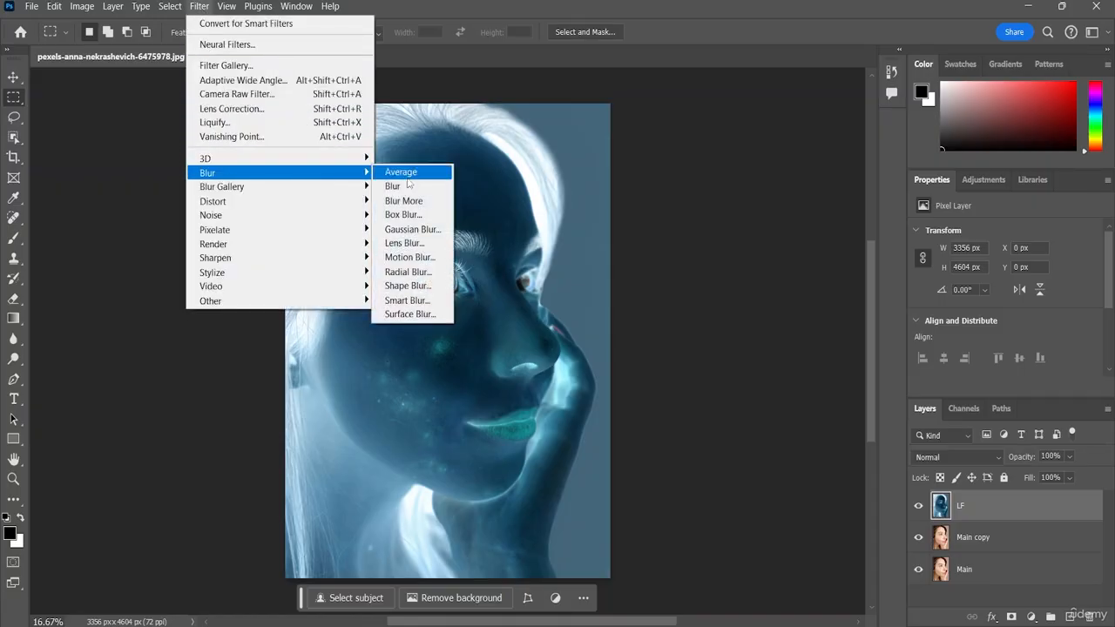
click(409, 230)
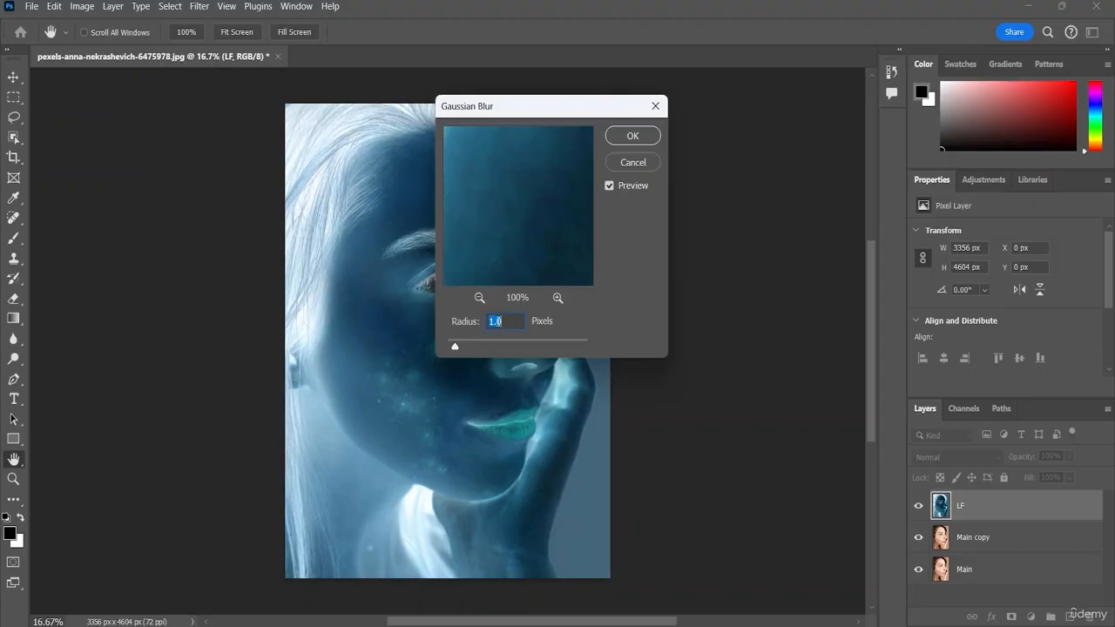
key(BackSpace)
text(18)
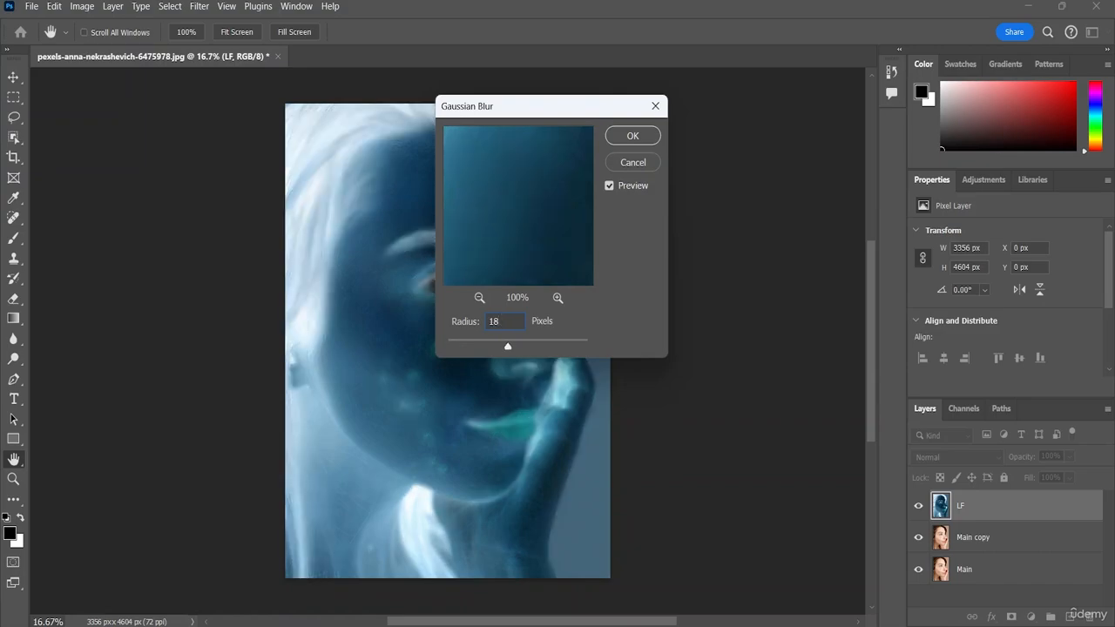
click(609, 187)
click(609, 185)
mouse_move(508, 348)
mouse_down()
mouse_move(473, 350)
mouse_move(545, 349)
mouse_move(497, 348)
mouse_move(509, 345)
mouse_up()
click(645, 137)
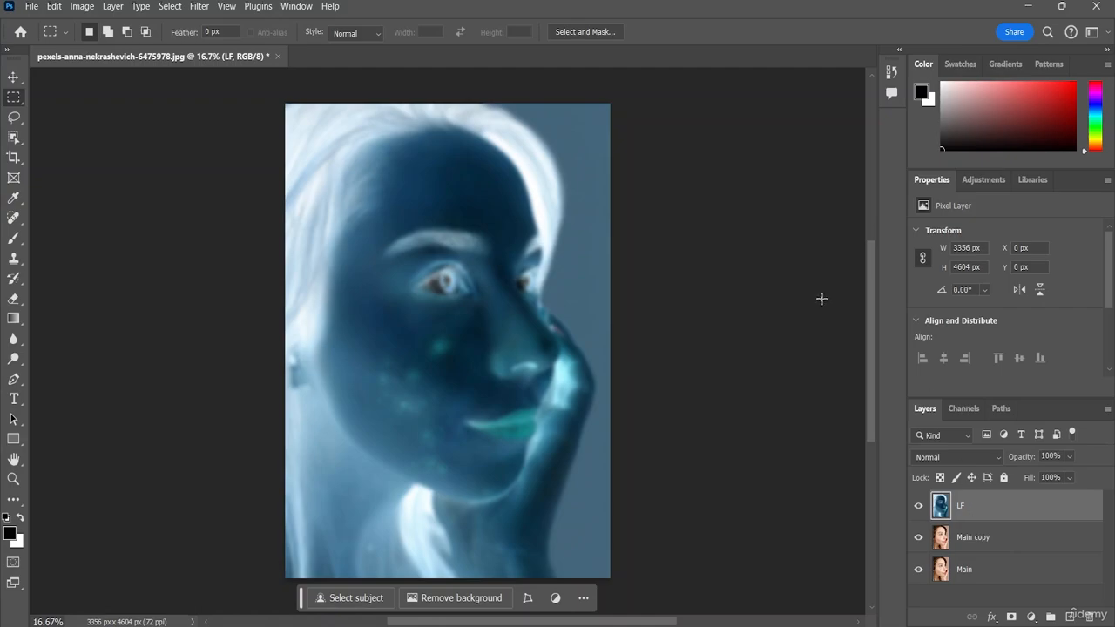
Step: Desaturate the LF layer completely with a Hue/Saturation adjustment, setting its saturation to -100
click(198, 7)
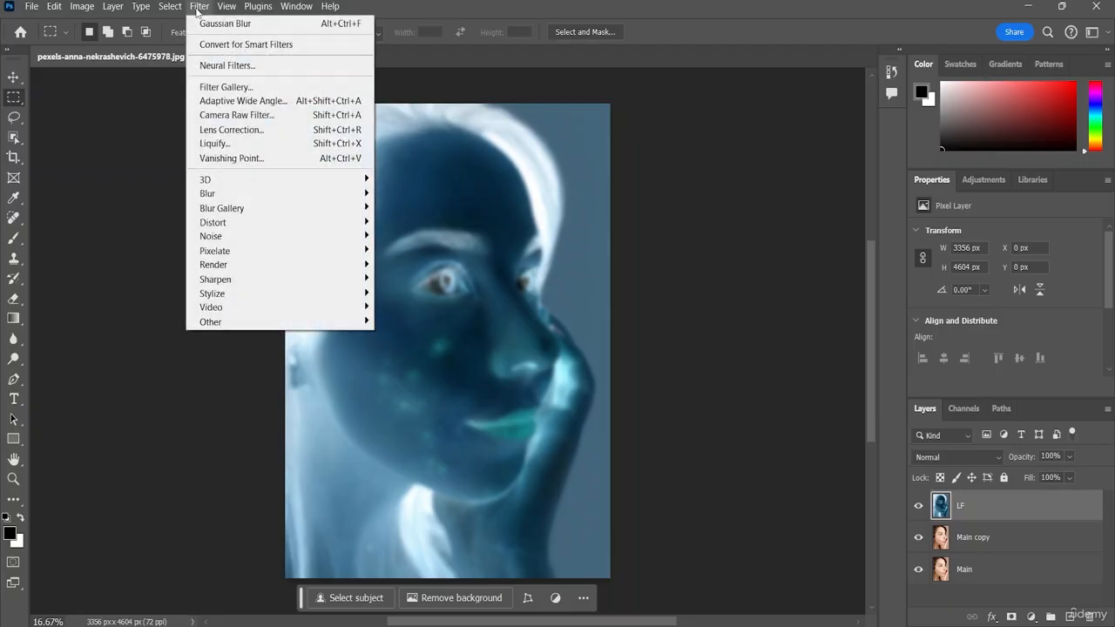
click(207, 20)
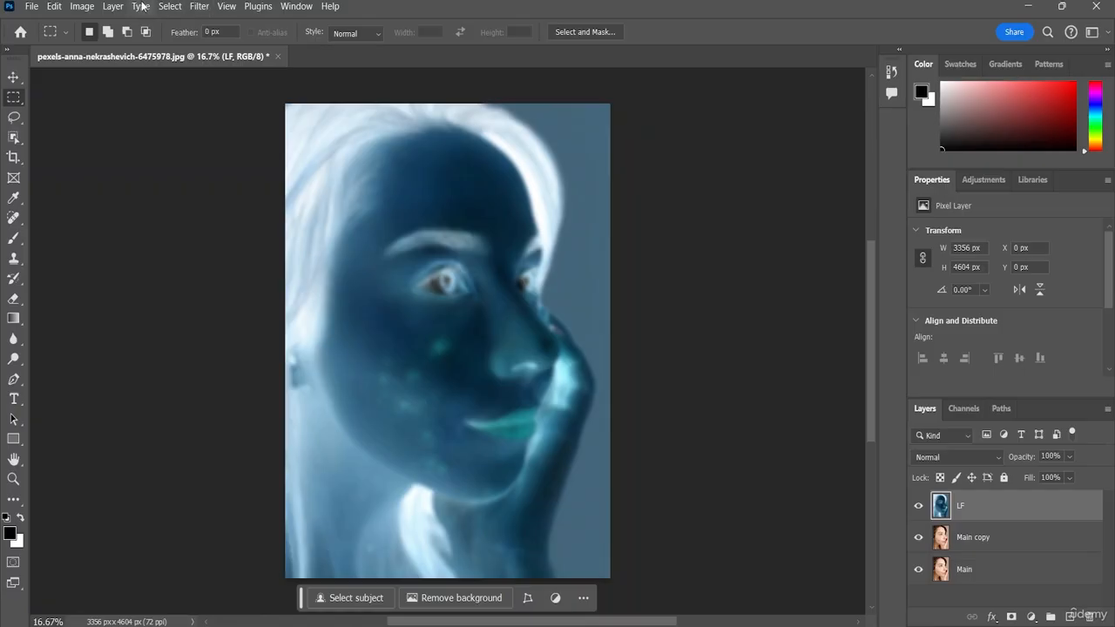
click(84, 7)
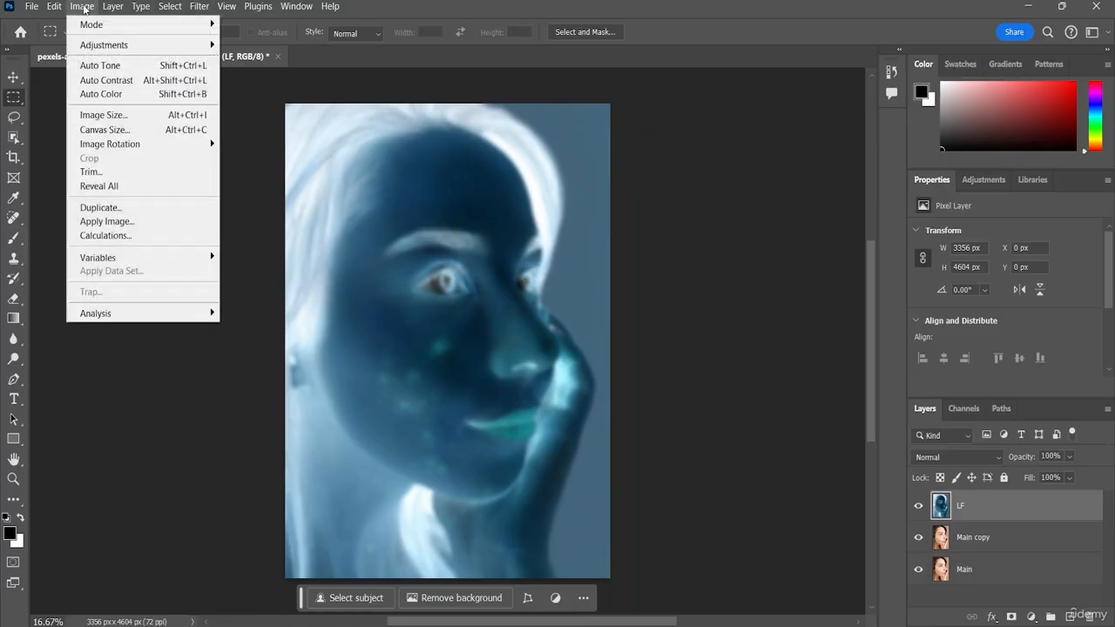
mouse_move(105, 48)
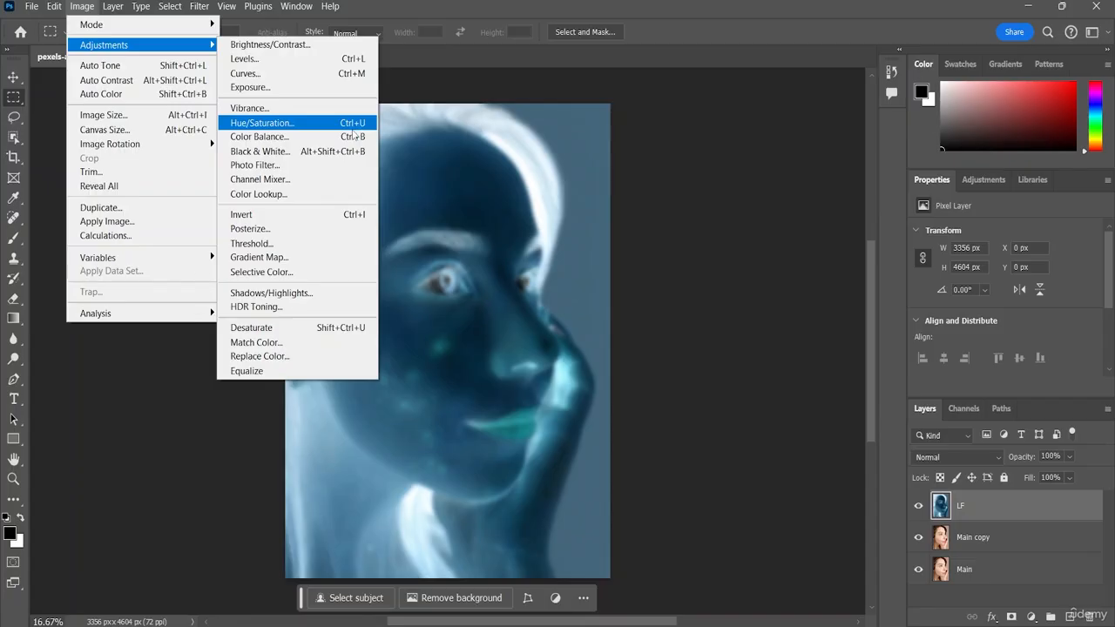
click(306, 124)
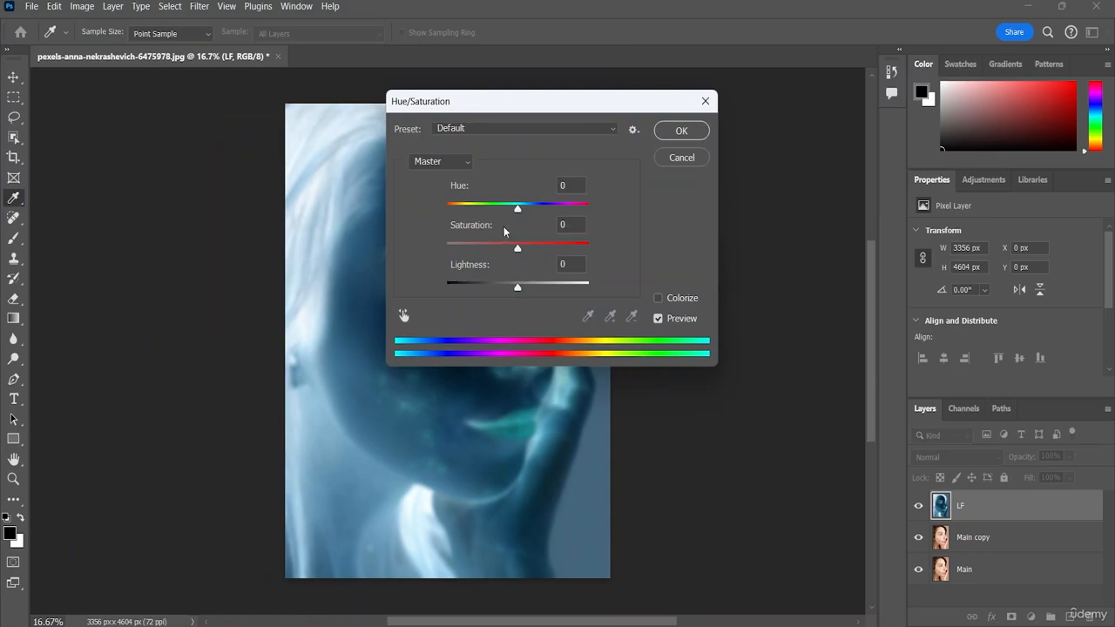
drag(551, 102, 701, 104)
drag(671, 239, 536, 231)
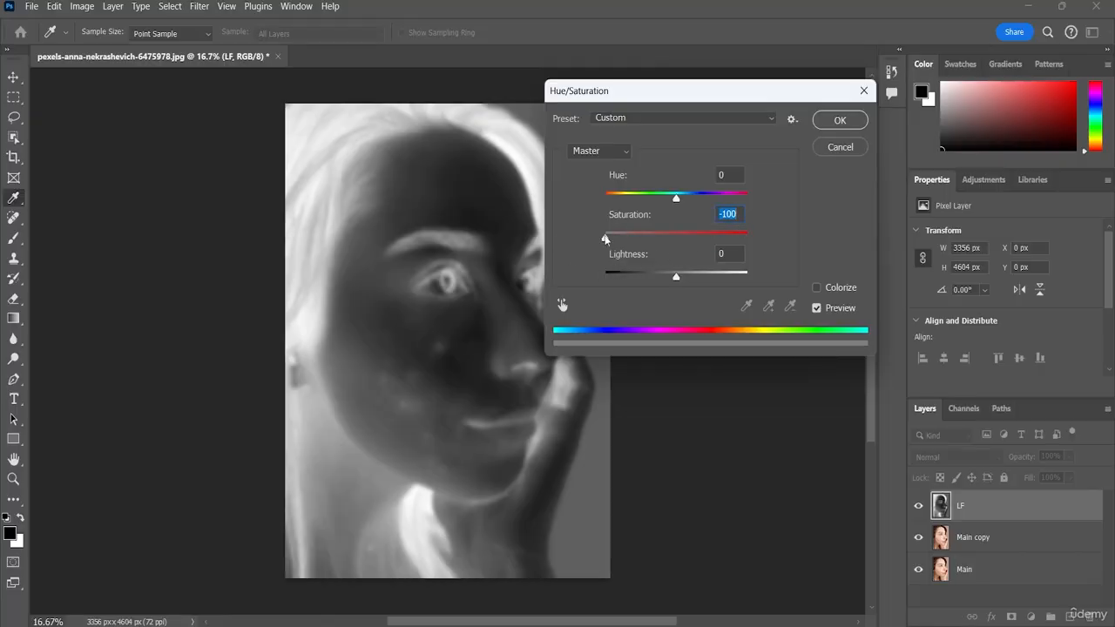
click(824, 122)
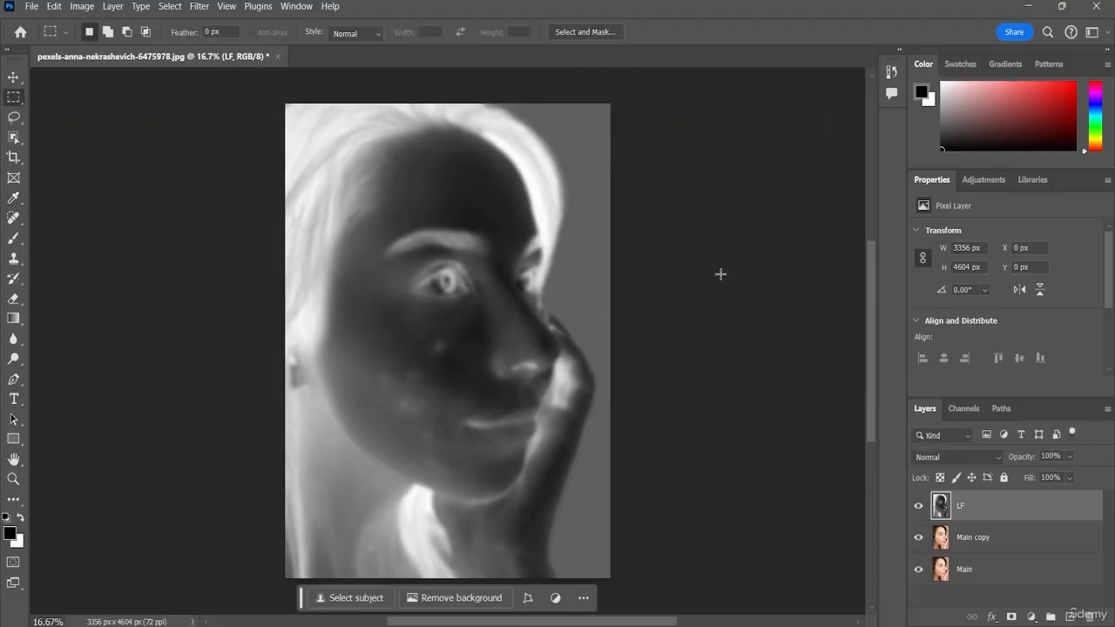
Step: Set the LF layer's blend mode to Vivid Light and compare the image with the layer hidden and shown
click(988, 460)
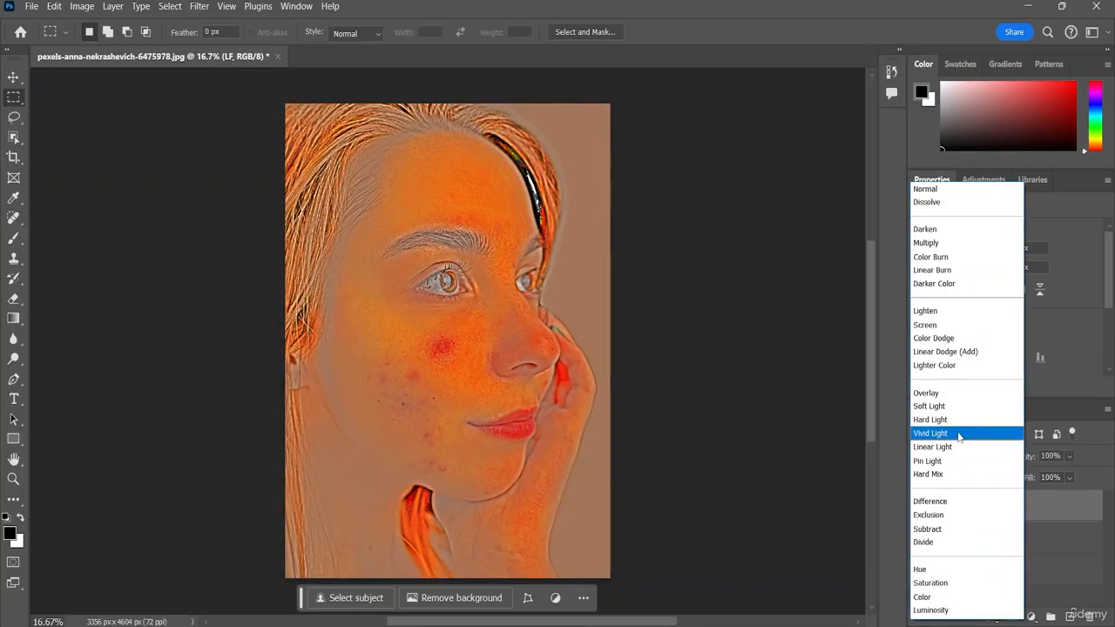
click(960, 435)
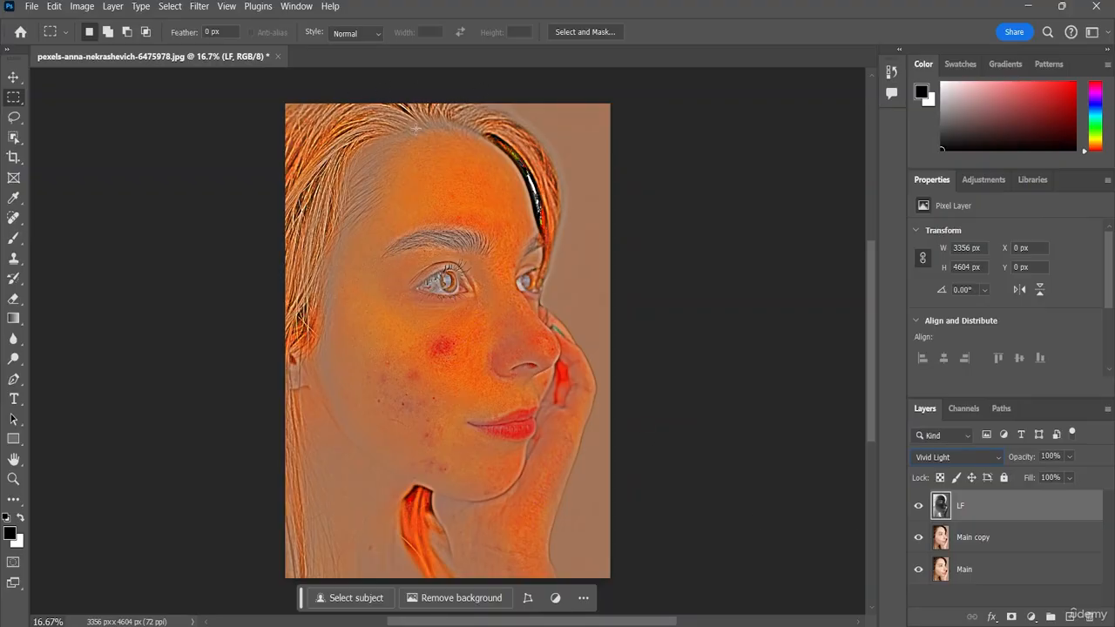
click(918, 505)
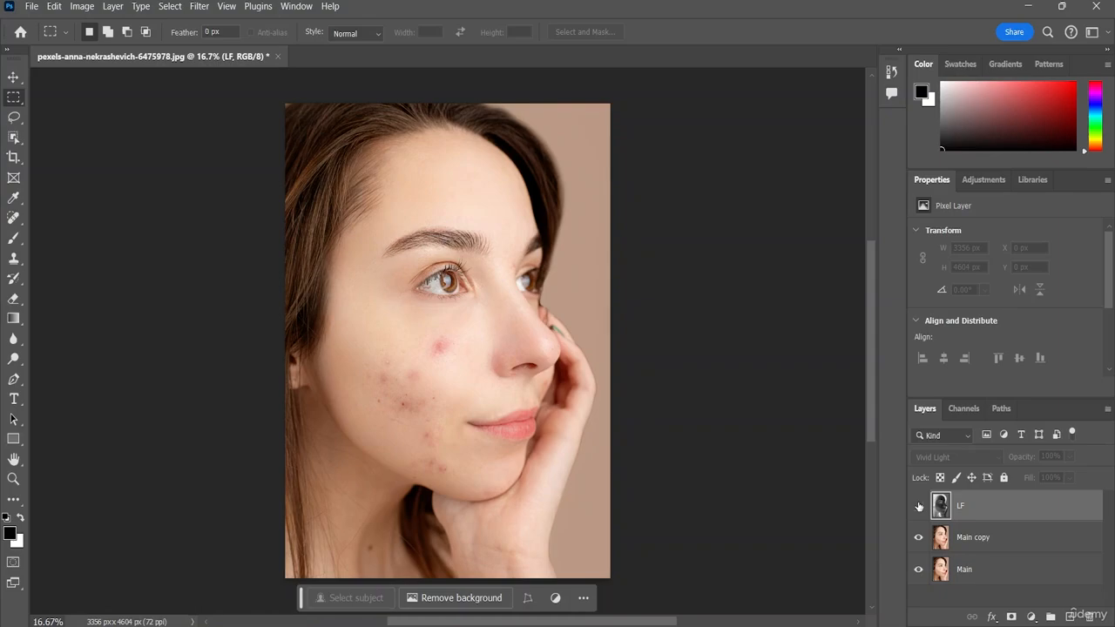
click(918, 505)
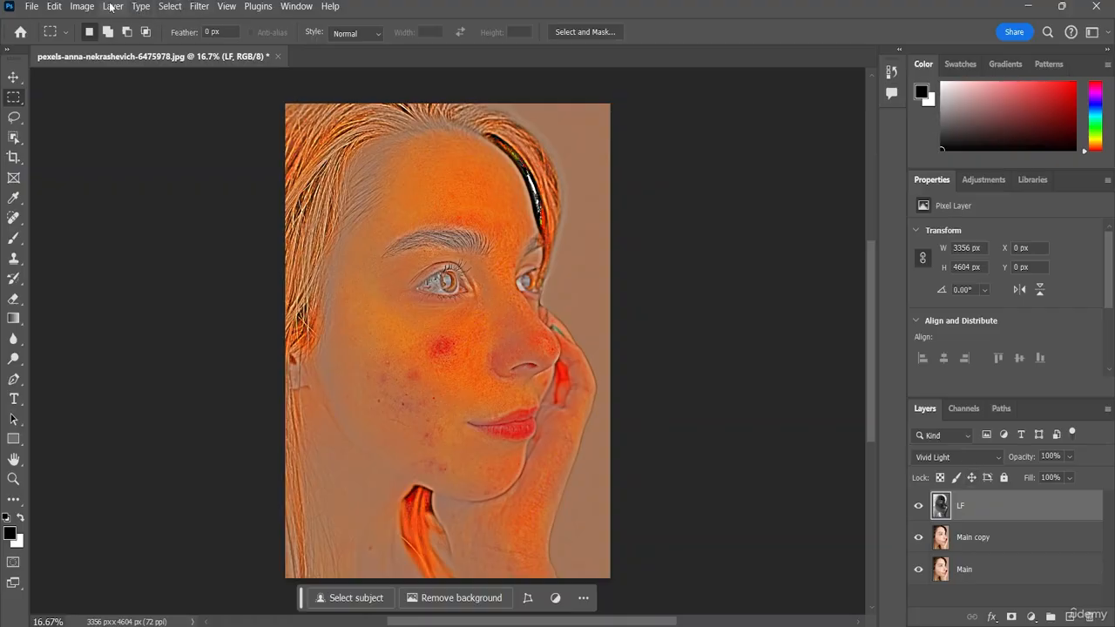
Step: Review the Hue/Saturation settings for the LF layer again without changing any values
click(81, 9)
mouse_move(101, 44)
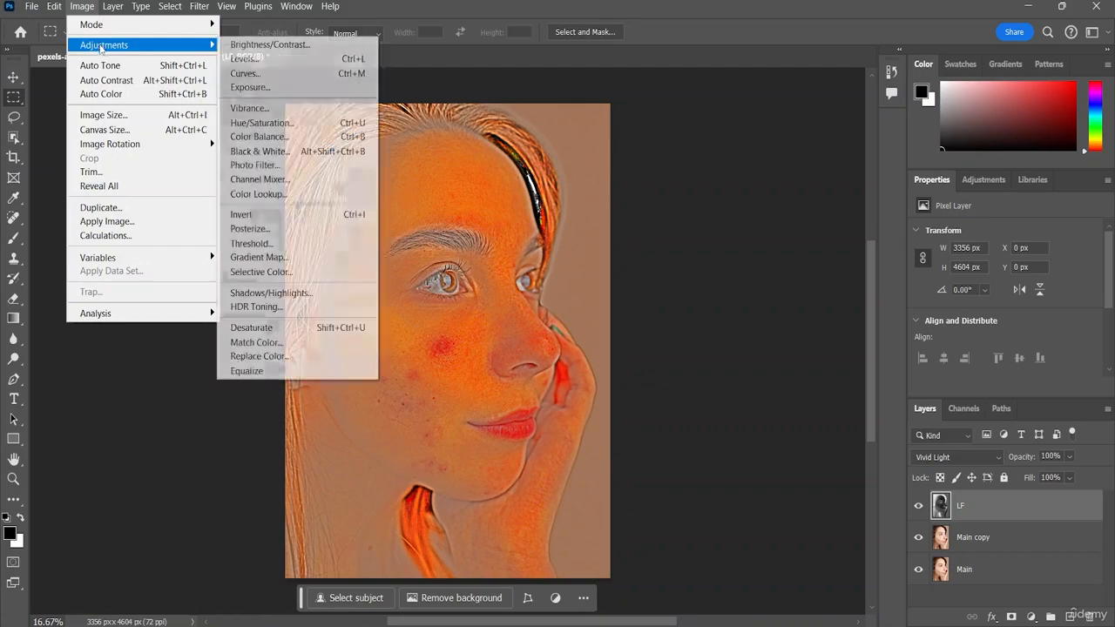
click(256, 124)
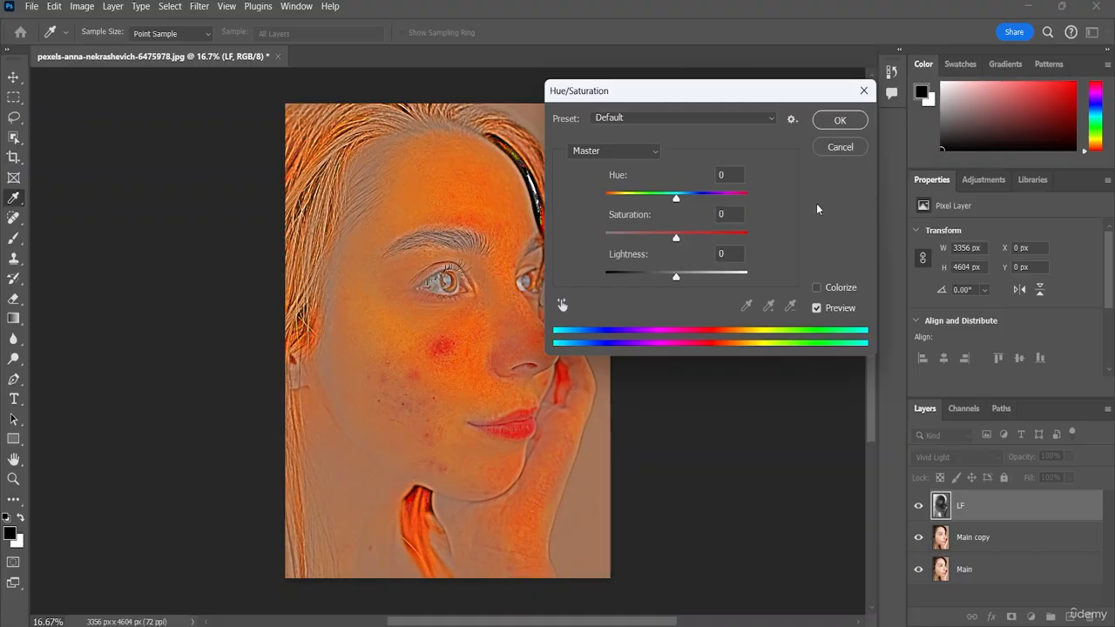
click(841, 121)
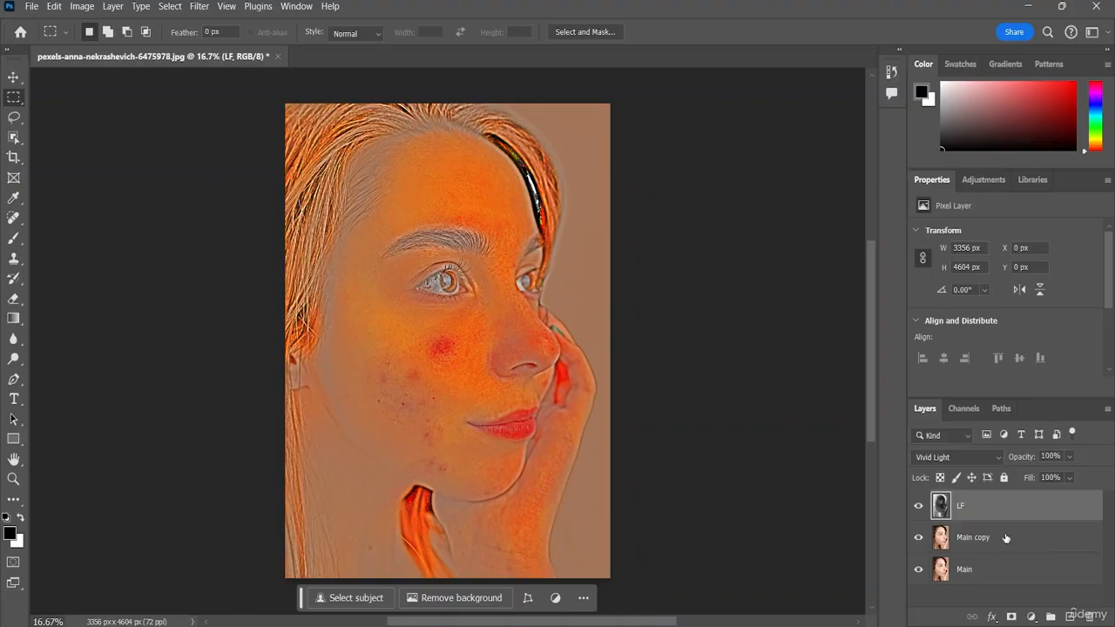
ctrl+click(994, 542)
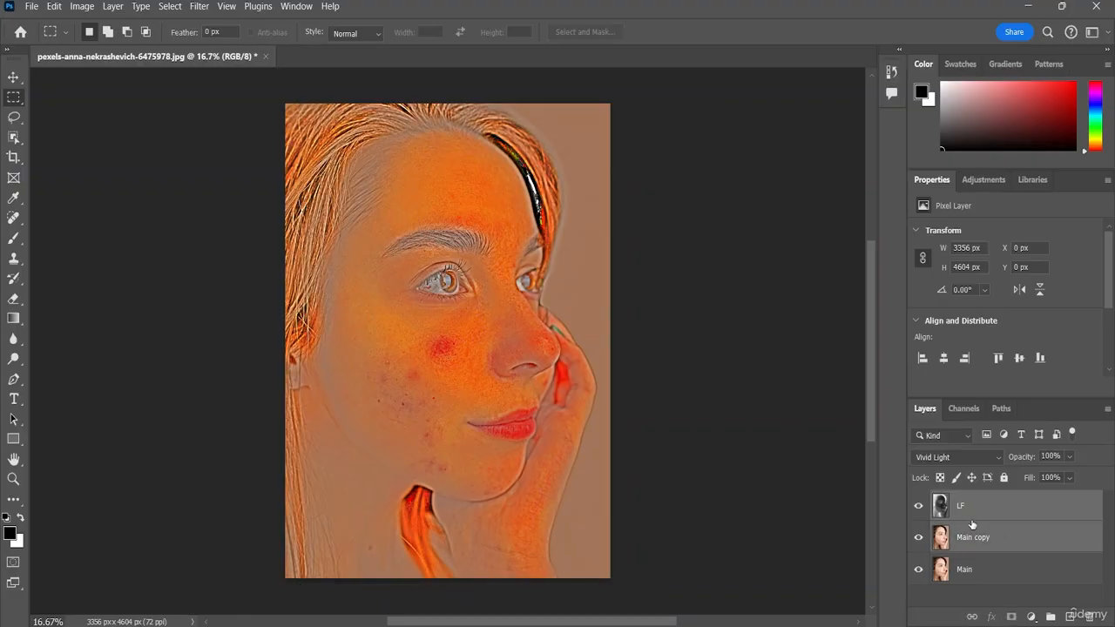
right_click(961, 510)
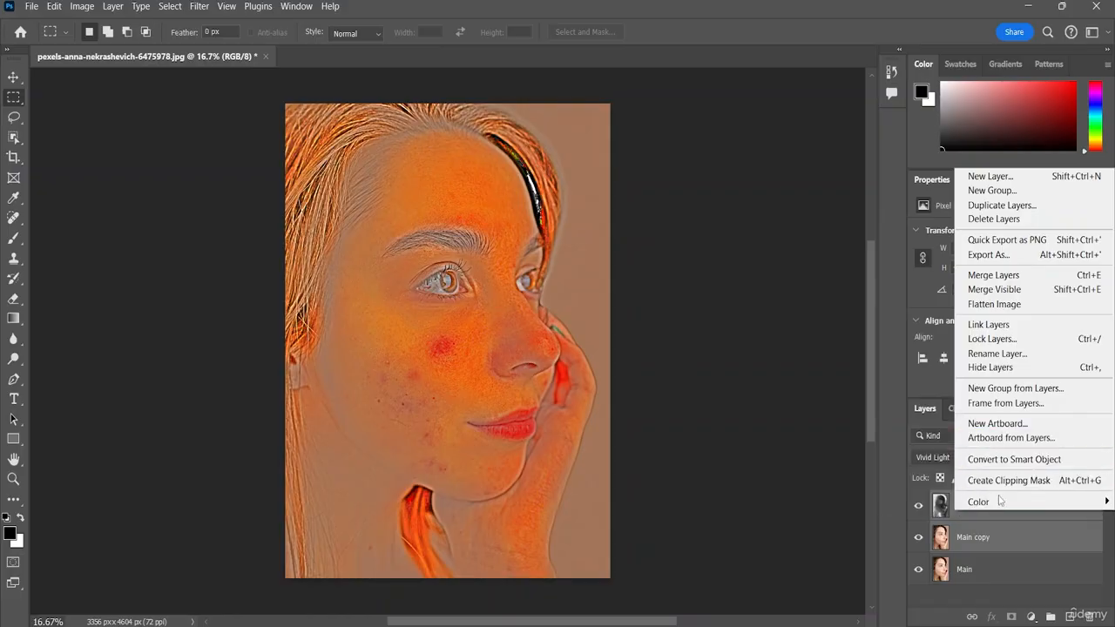
click(994, 584)
click(988, 601)
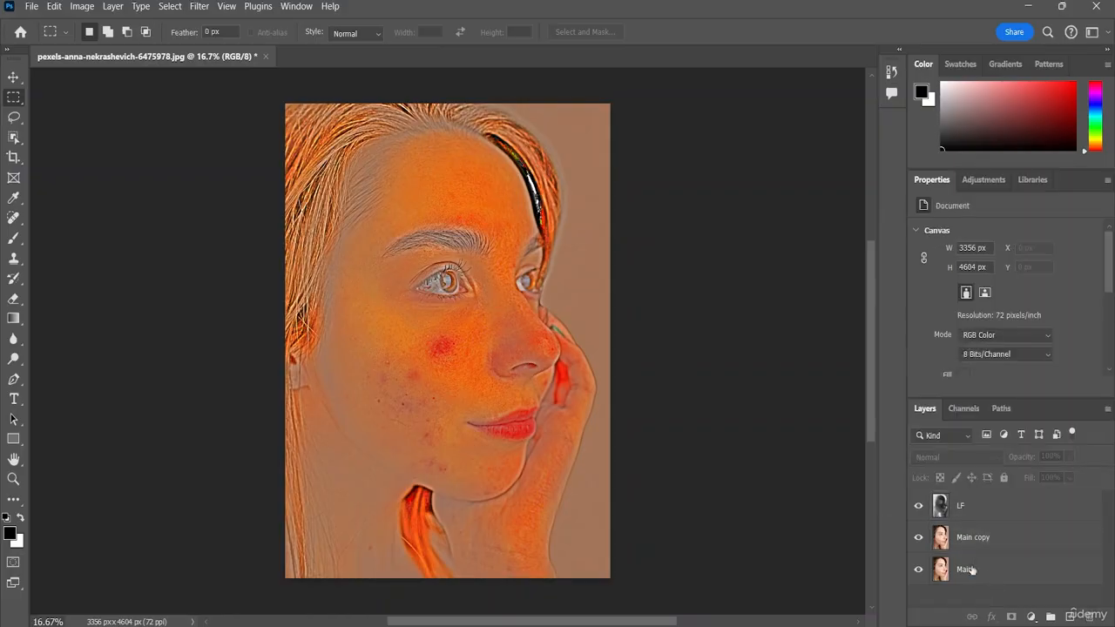
Step: Merge the LF layer with the Main copy layer, keeping the Main layer separate
click(956, 508)
shift+click(963, 535)
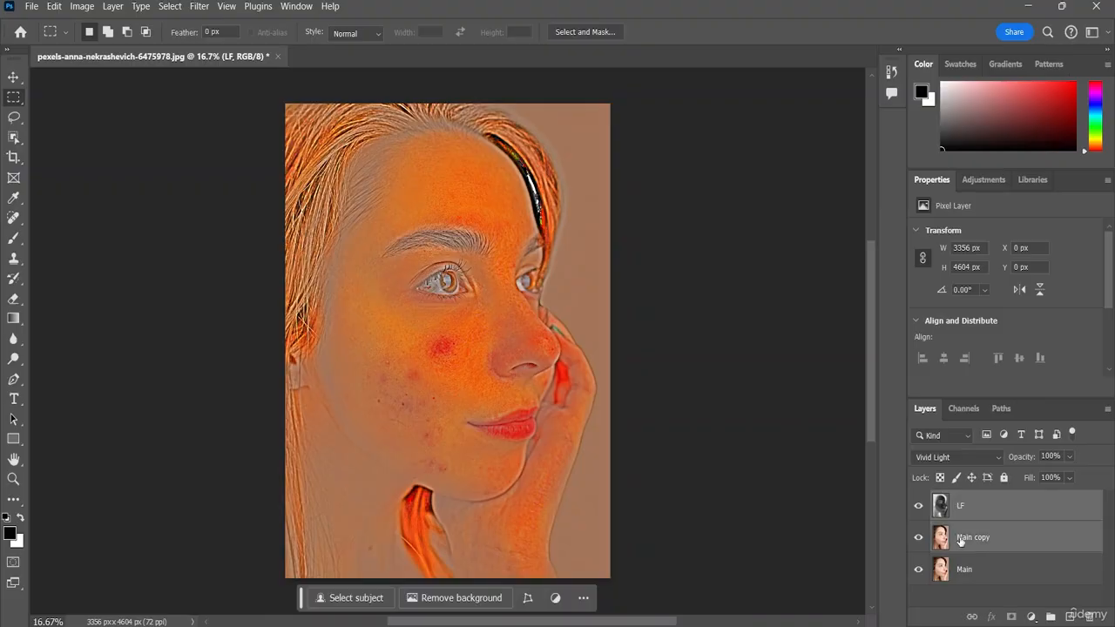
right_click(931, 500)
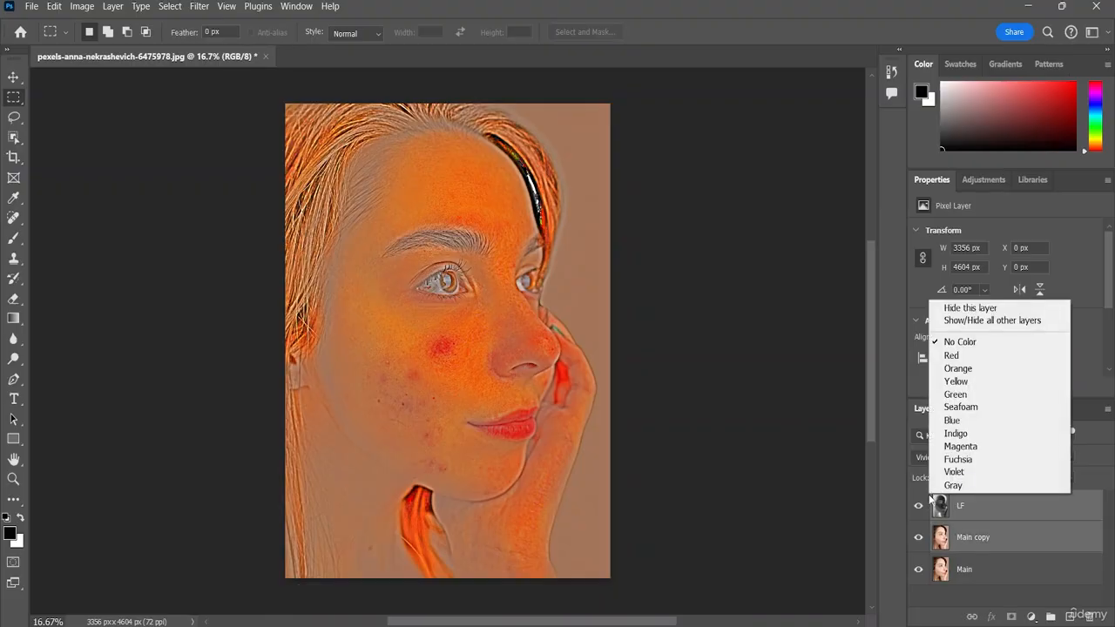
right_click(986, 513)
right_click(942, 510)
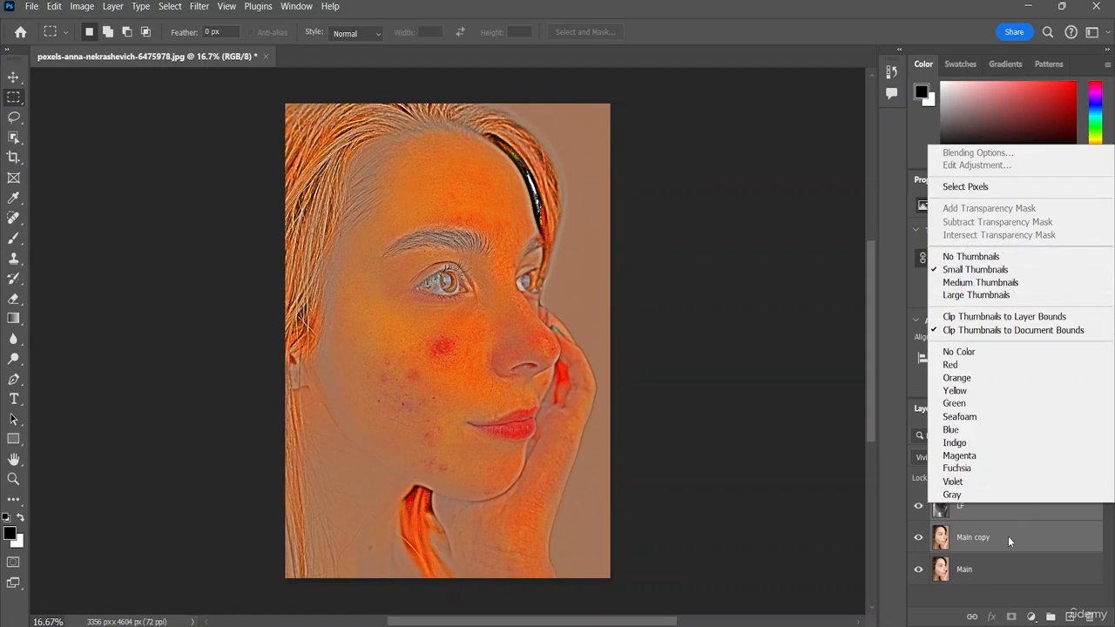
right_click(986, 532)
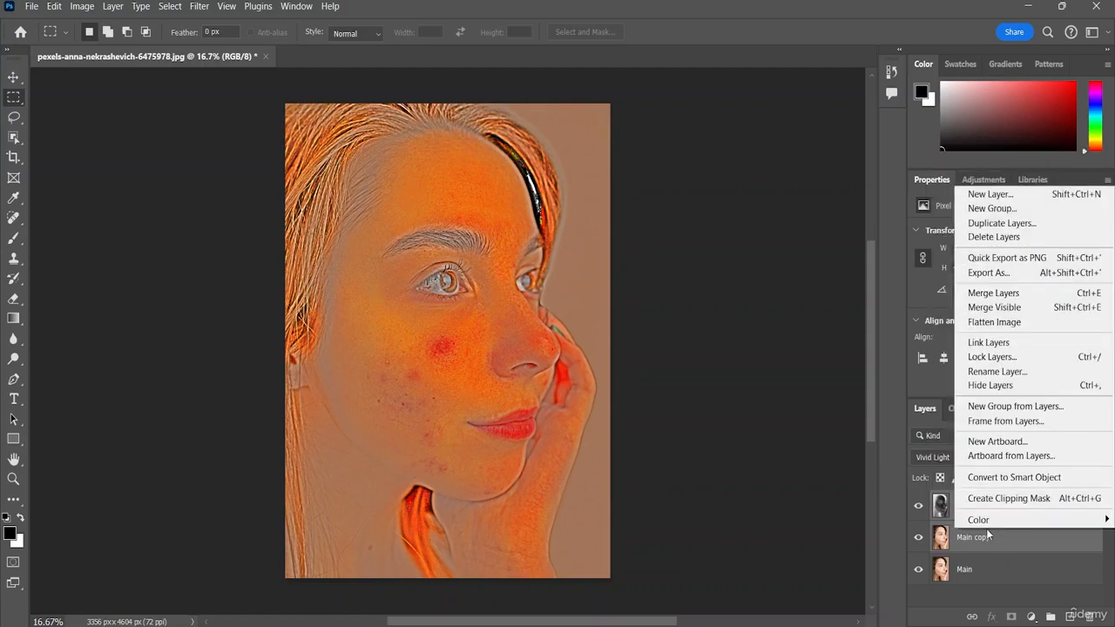
click(993, 296)
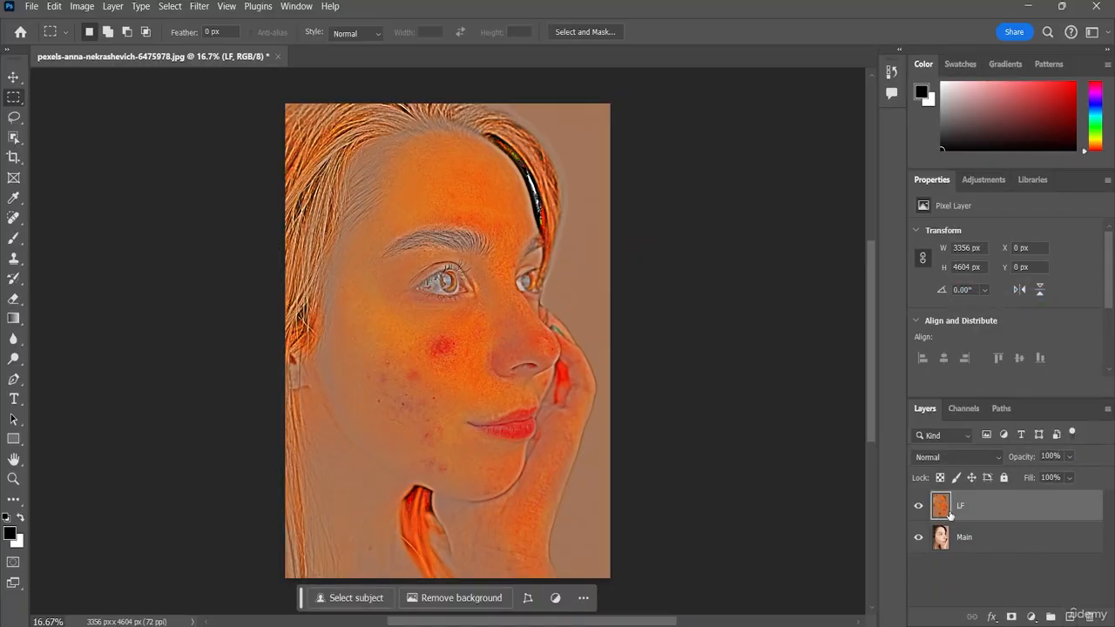
Step: Set the merged LF layer's blend mode to Luminosity and try to open the Hue/Saturation adjustment for it
key(alt+shift+y)
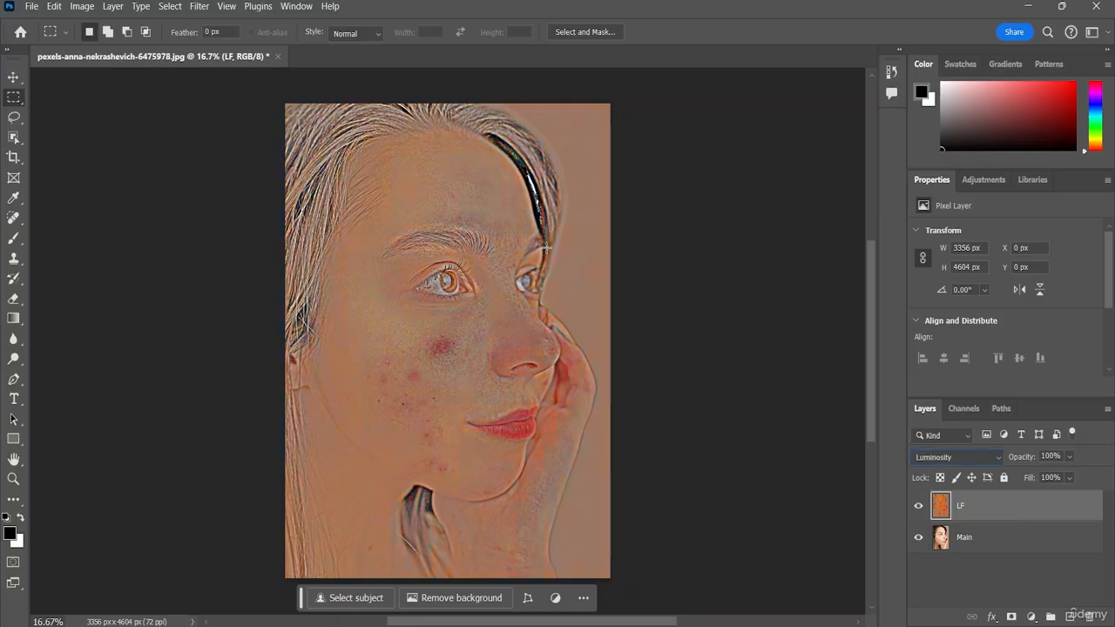
click(82, 7)
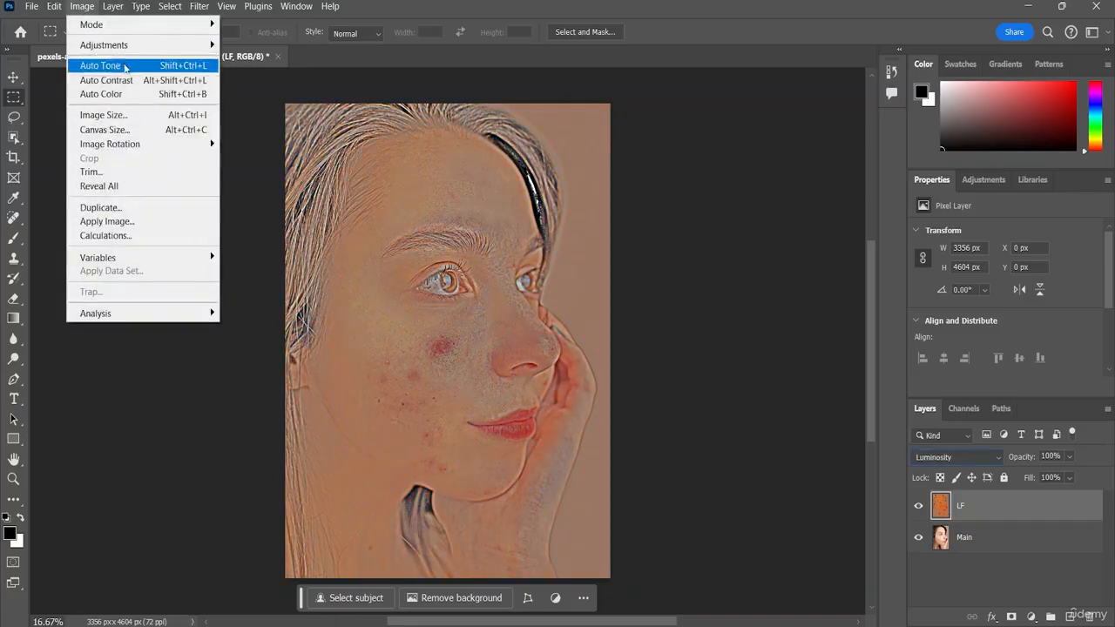
mouse_move(120, 46)
click(281, 123)
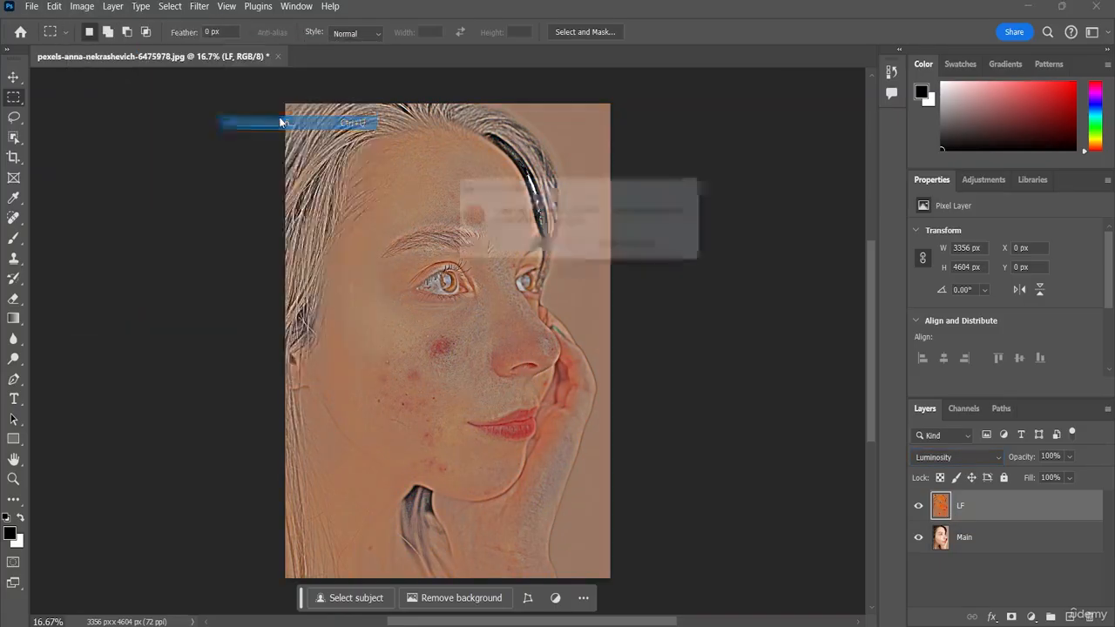
key(Return)
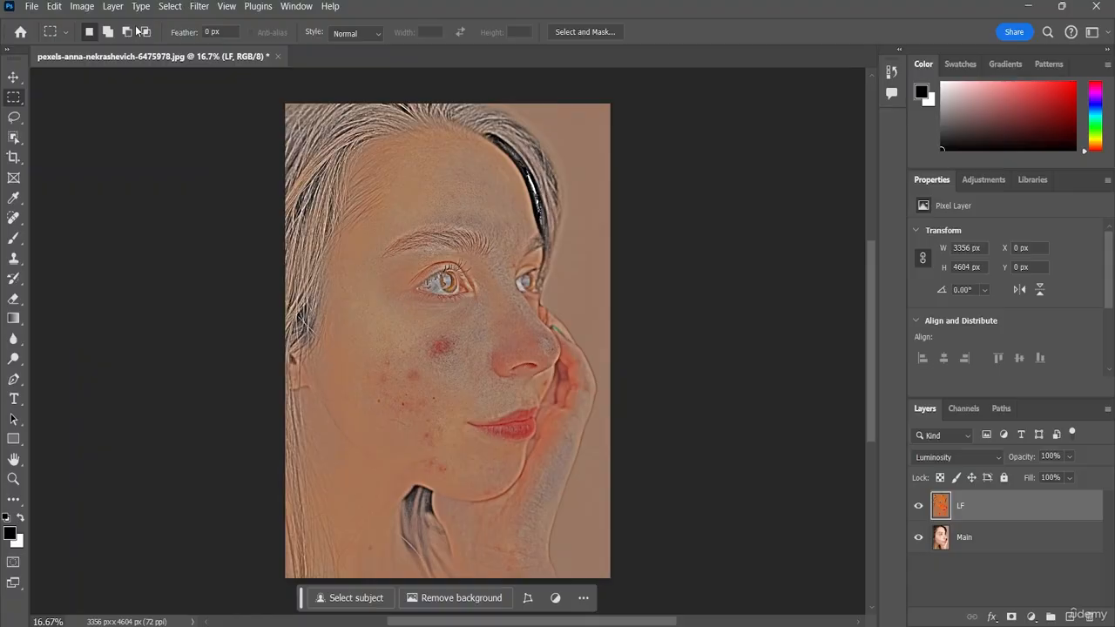
click(82, 7)
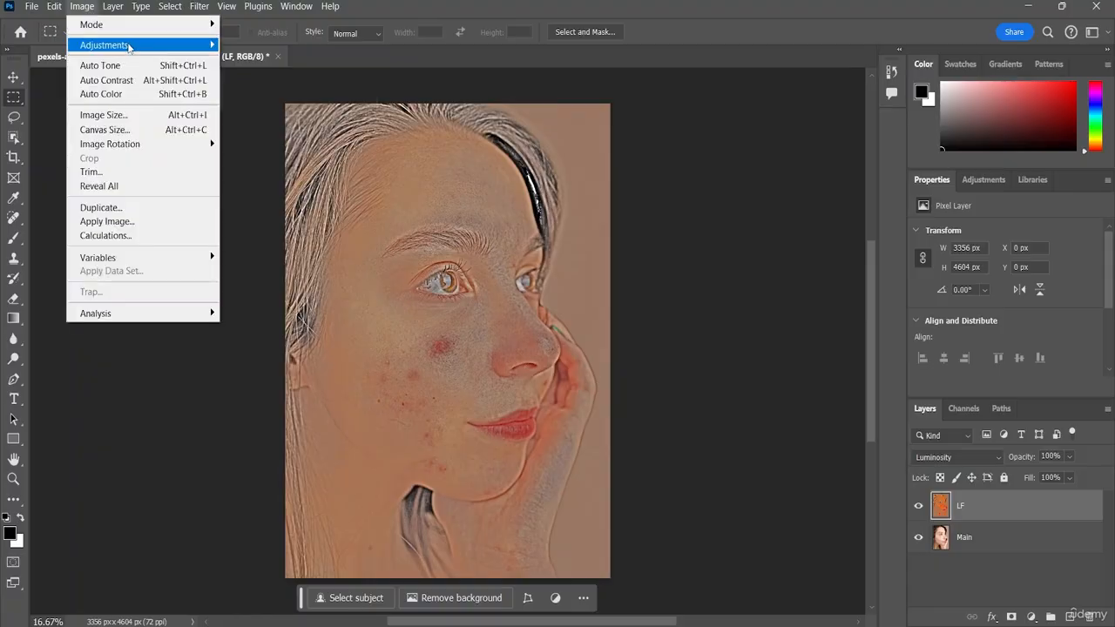
mouse_move(126, 45)
click(258, 124)
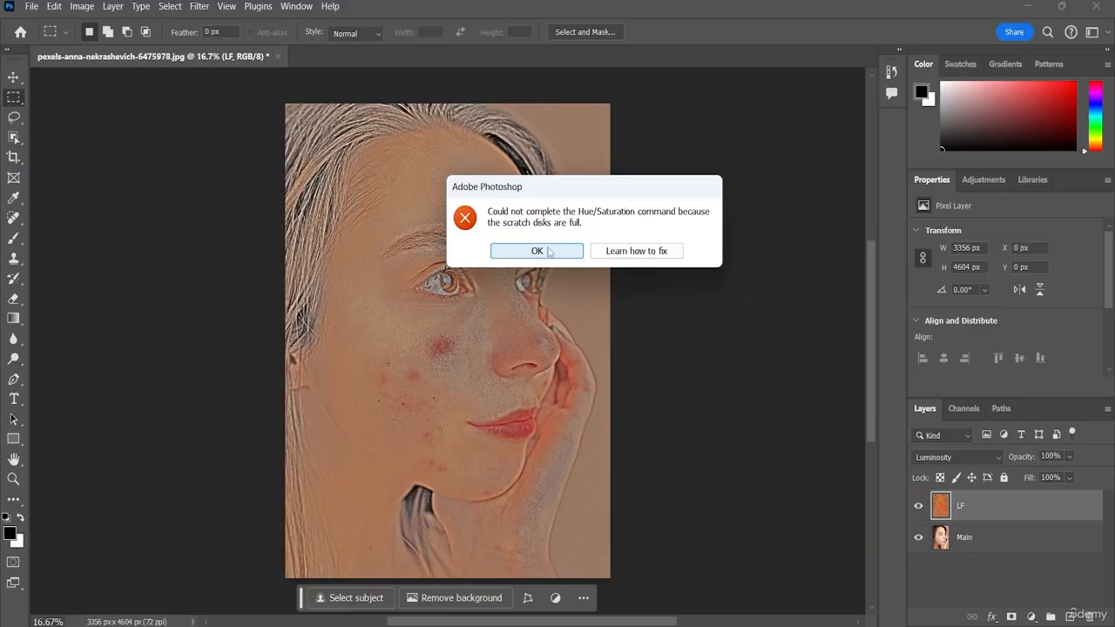
click(549, 251)
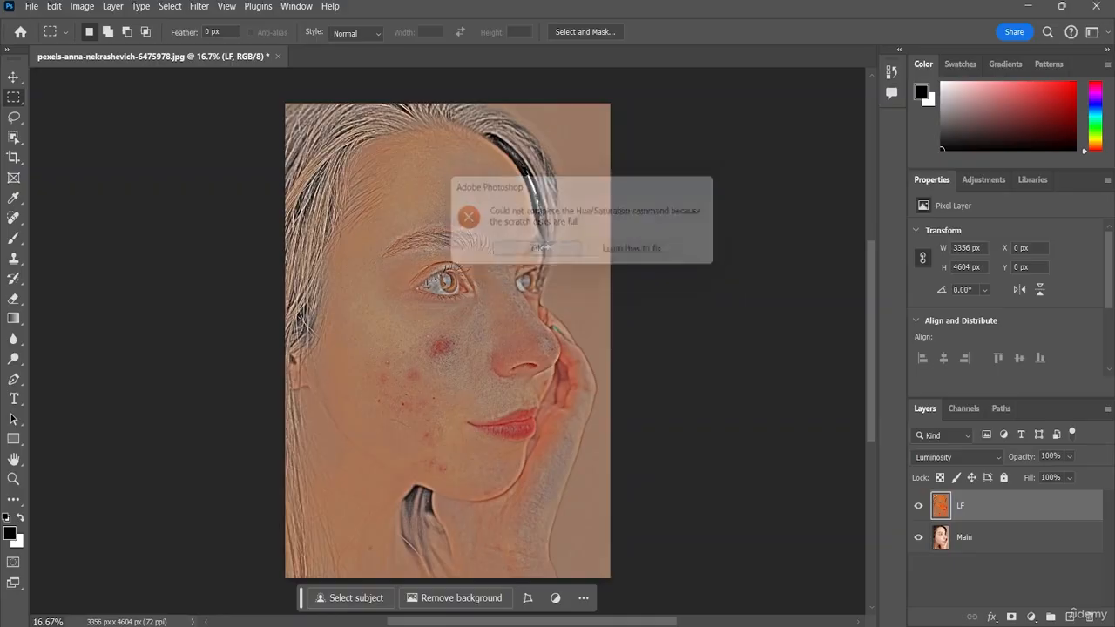
Step: Change the scratch disk in the preferences by activating drive E:\ and deactivating drive C:\
click(53, 7)
mouse_move(175, 618)
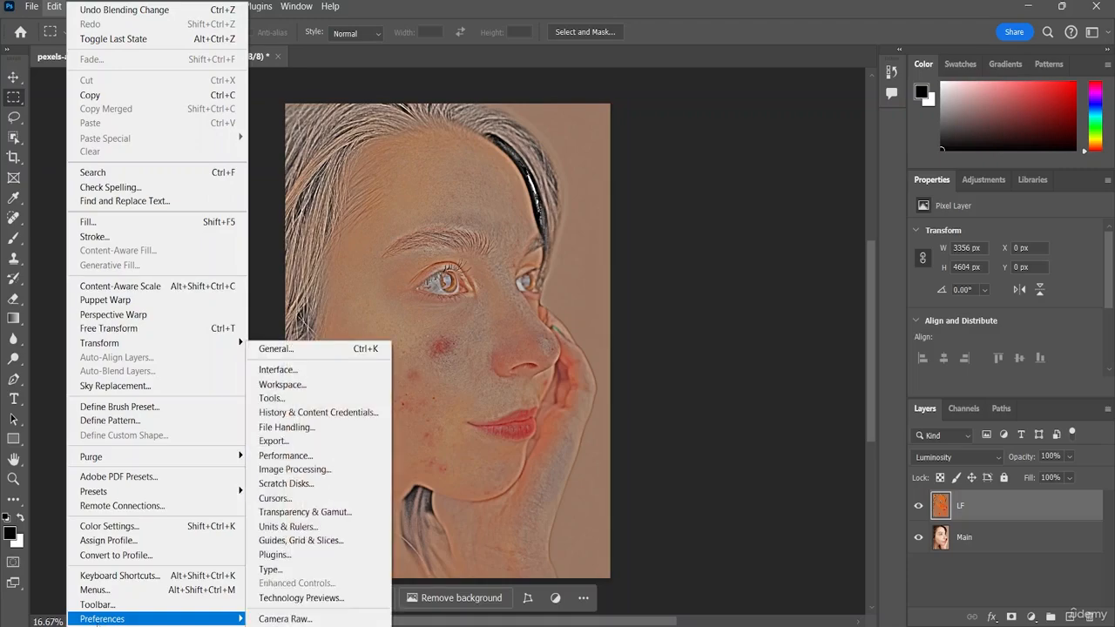
click(296, 483)
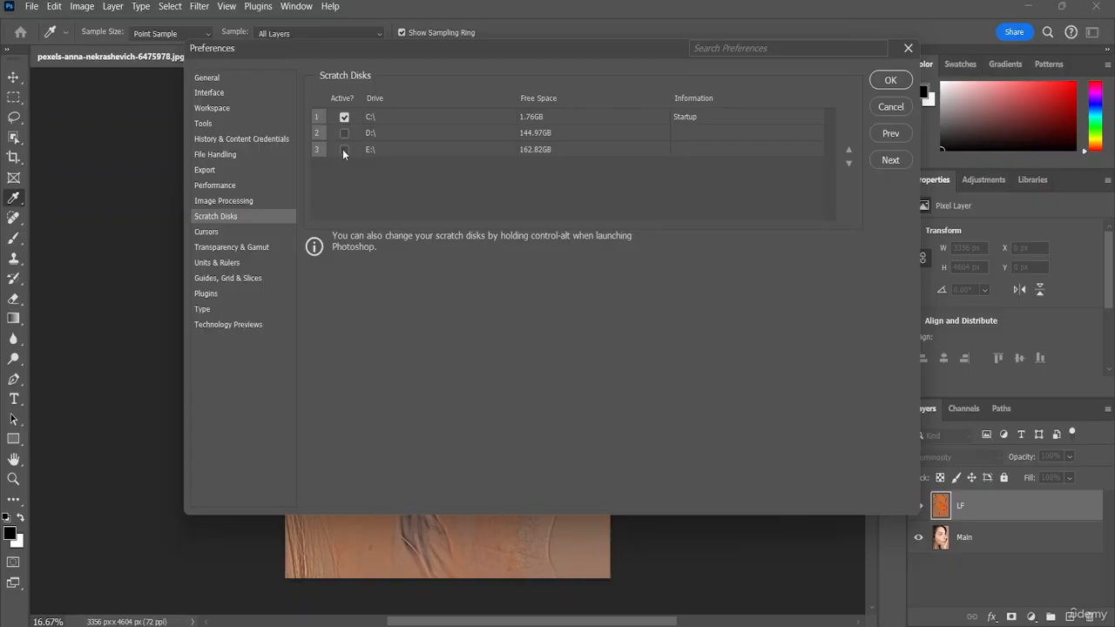
click(345, 150)
click(344, 117)
click(890, 80)
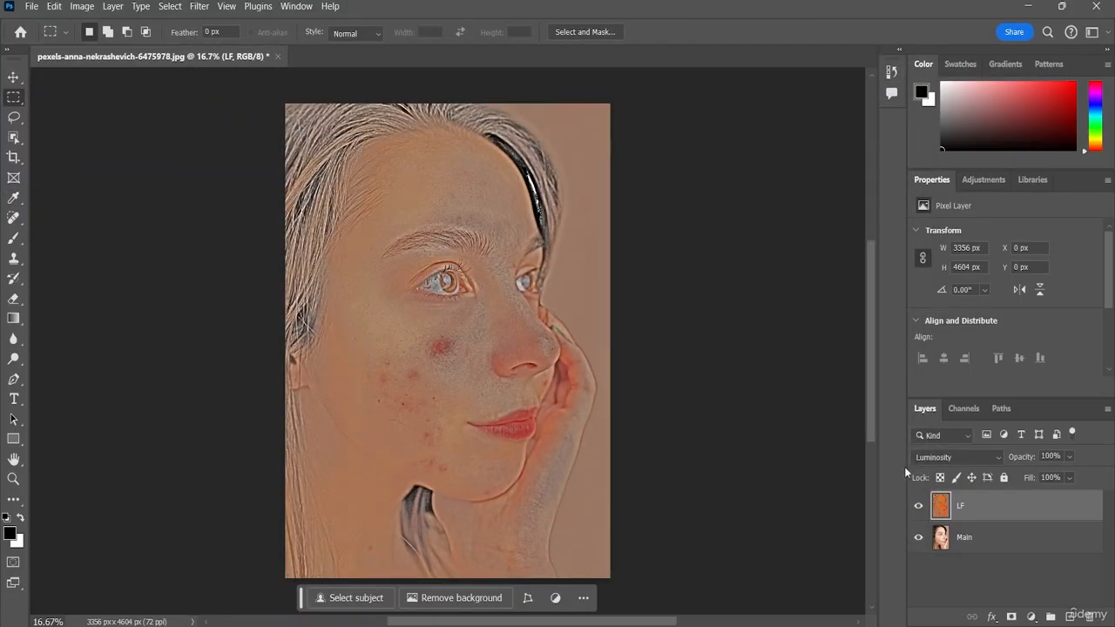
Step: Desaturate the merged LF layer with a Hue/Saturation adjustment, setting its saturation to -100
click(92, 7)
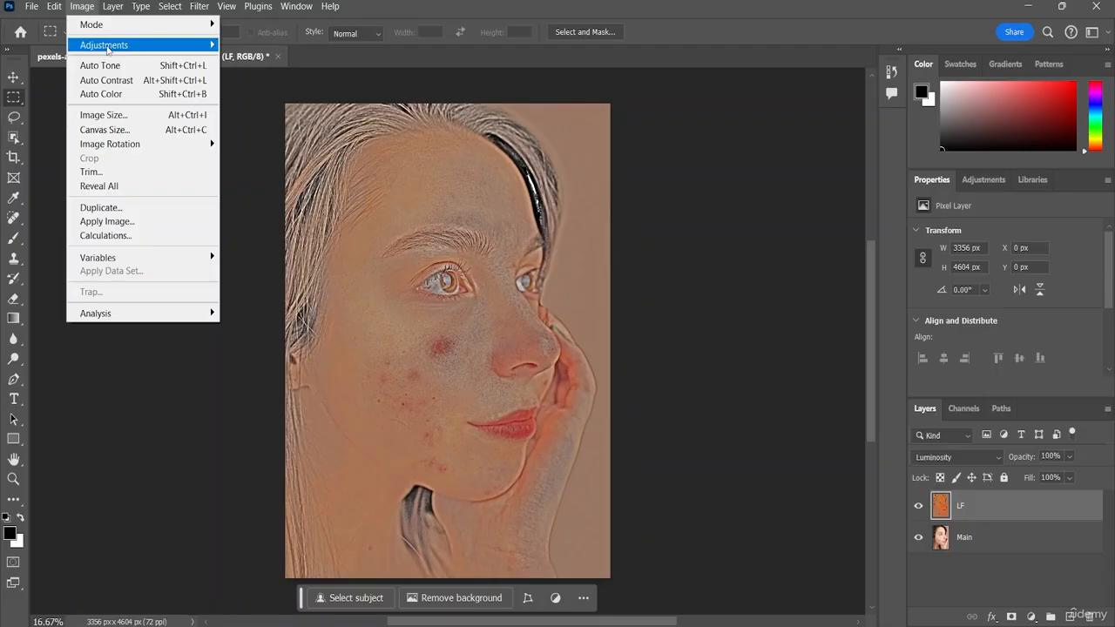
mouse_move(115, 48)
click(310, 125)
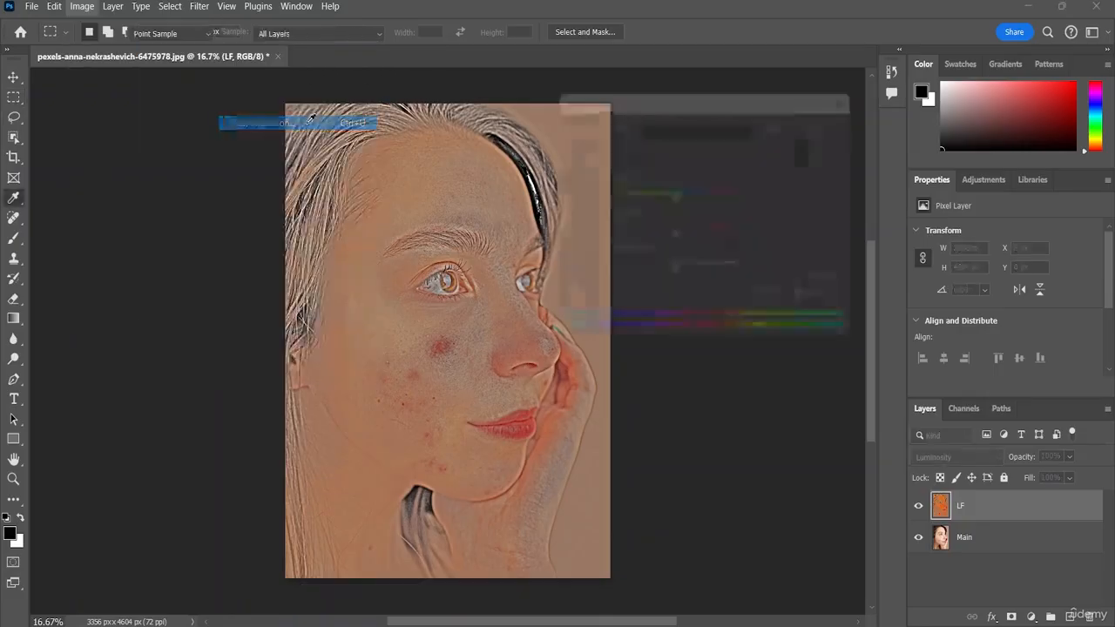
drag(688, 236, 567, 247)
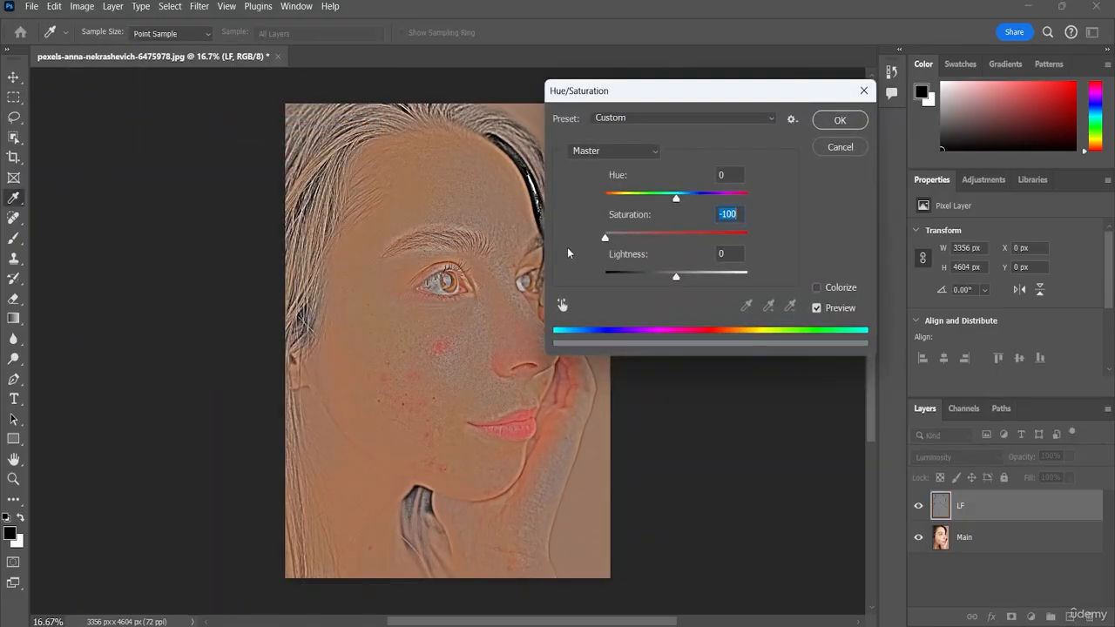
click(841, 120)
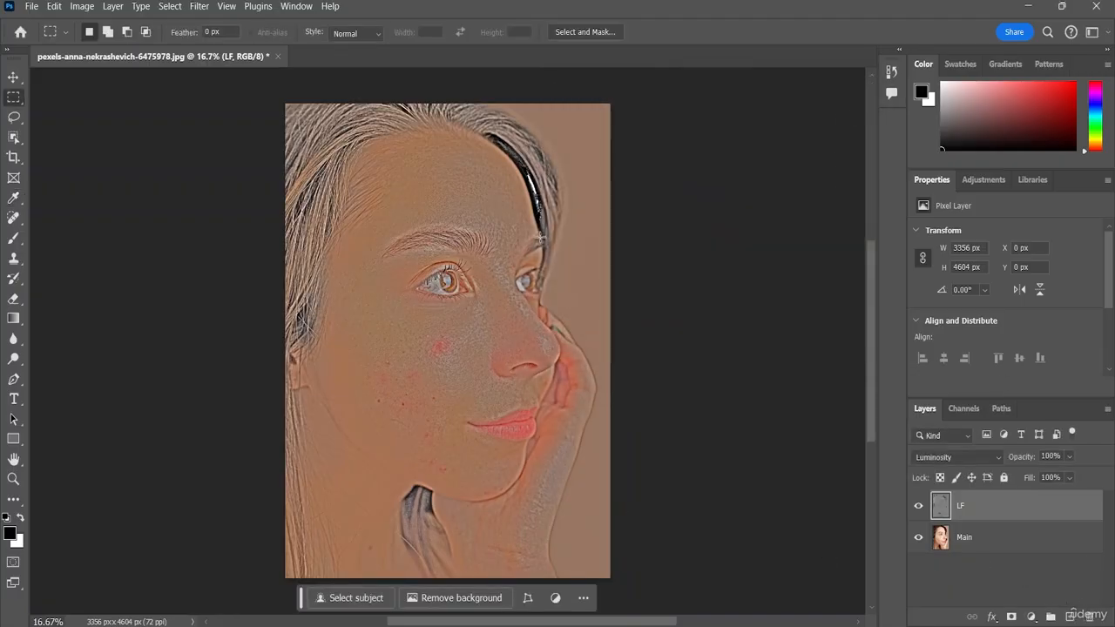
Step: Invert the merged LF layer and set its blend mode to Normal
mouse_move(799, 626)
key(ctrl+i)
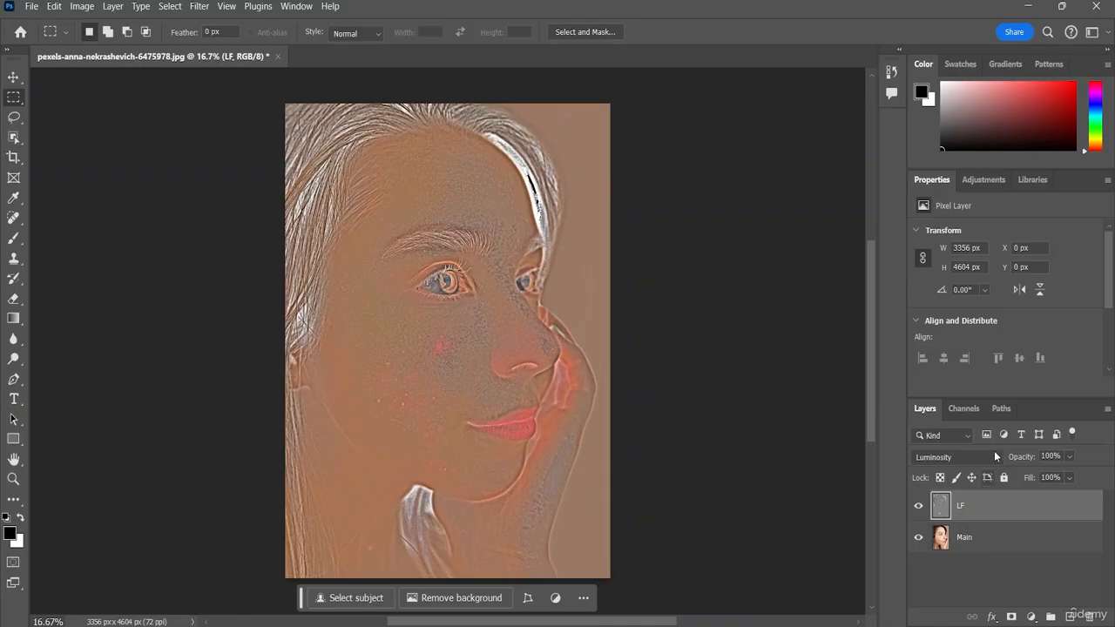
click(958, 436)
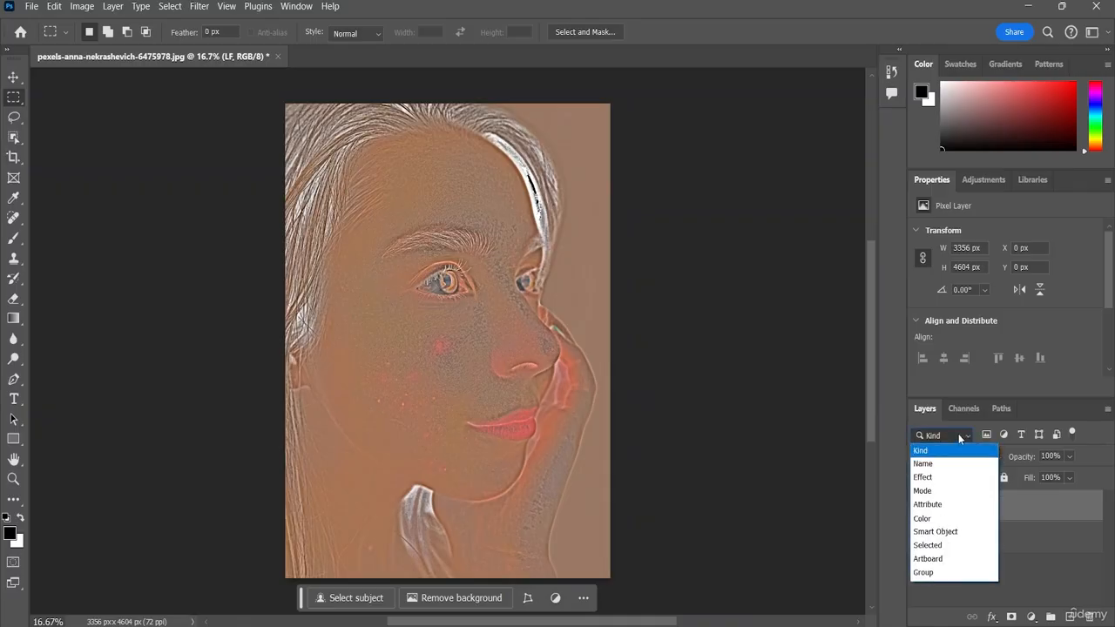
click(958, 434)
click(976, 457)
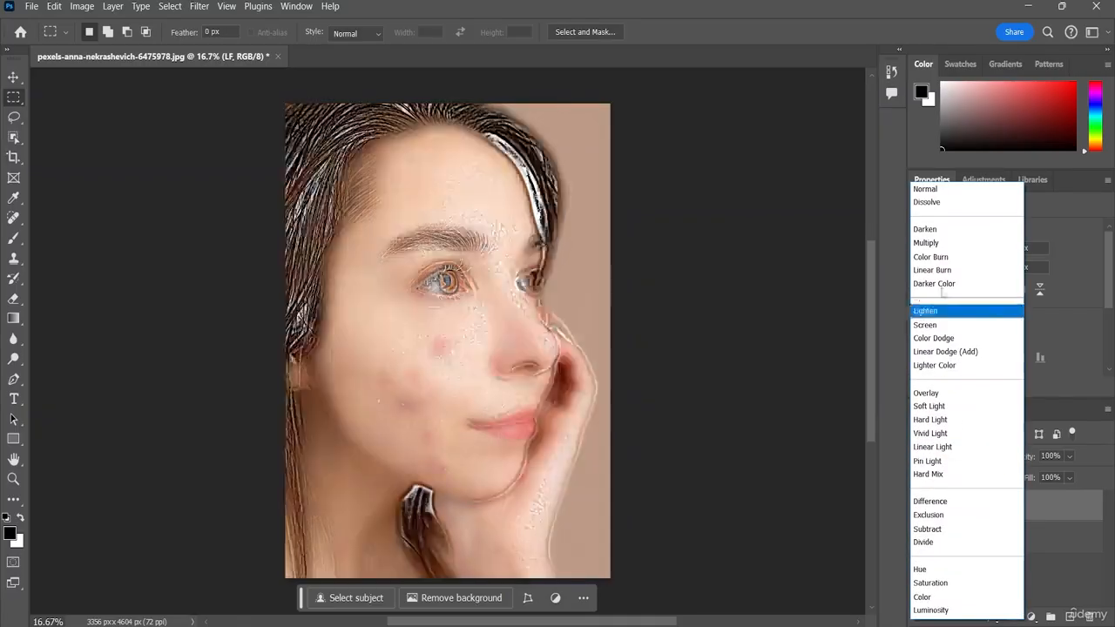
click(947, 189)
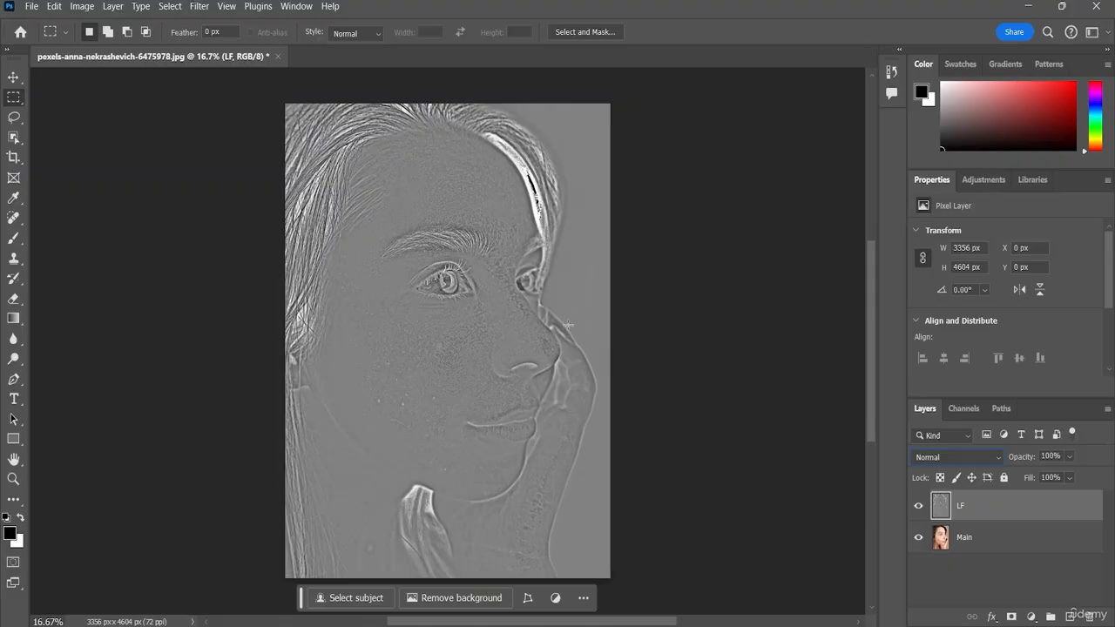
Step: Reselect the LF layer and set its blend mode to Overlay
click(979, 586)
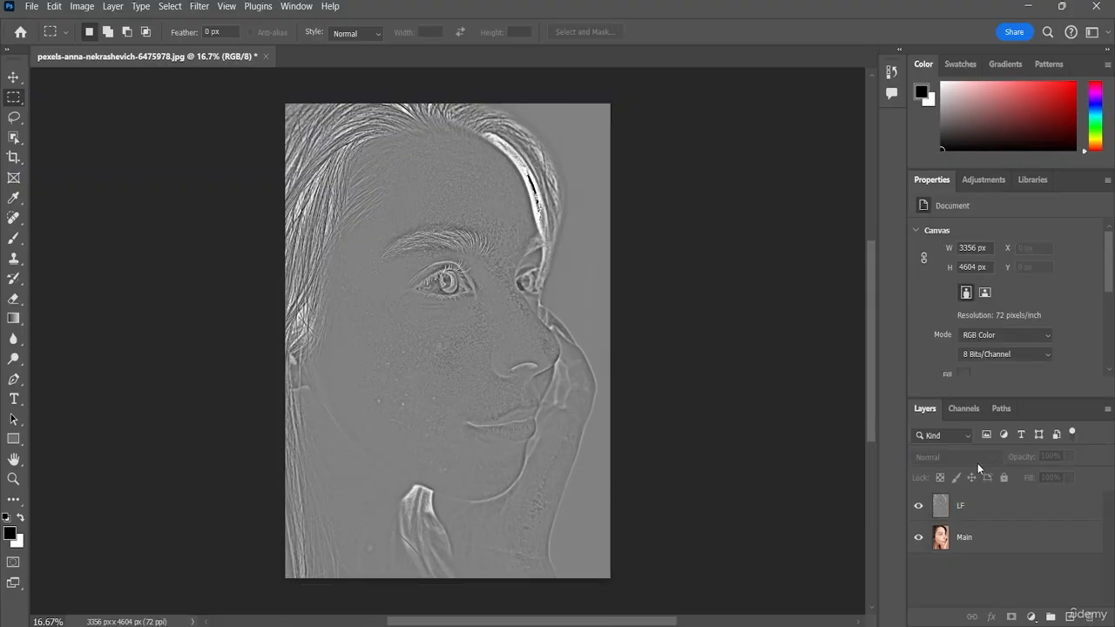
click(998, 516)
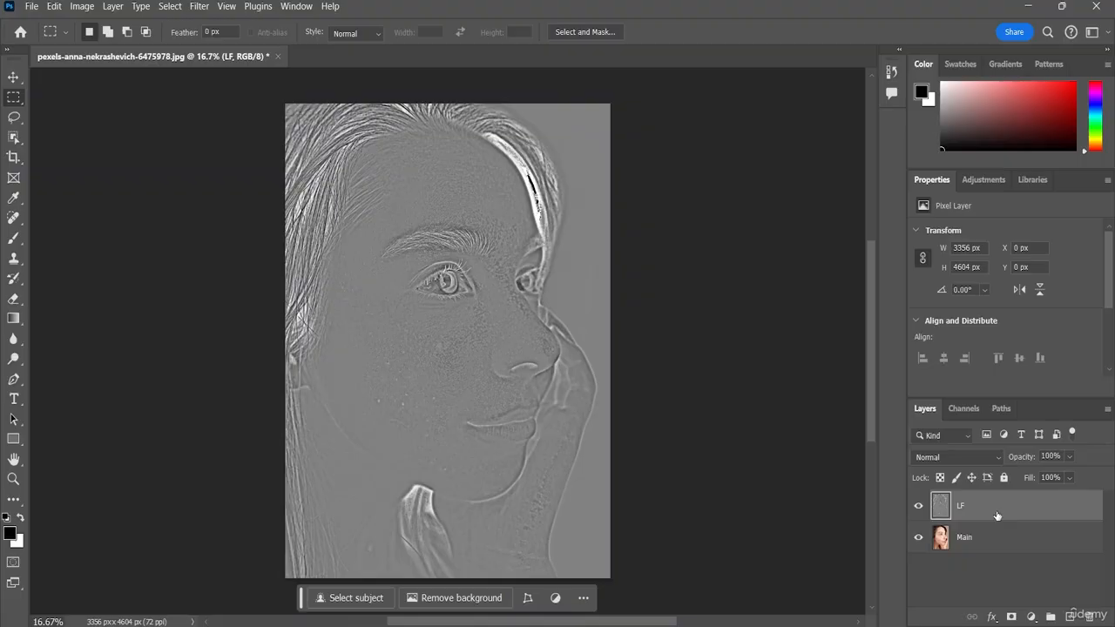
click(976, 456)
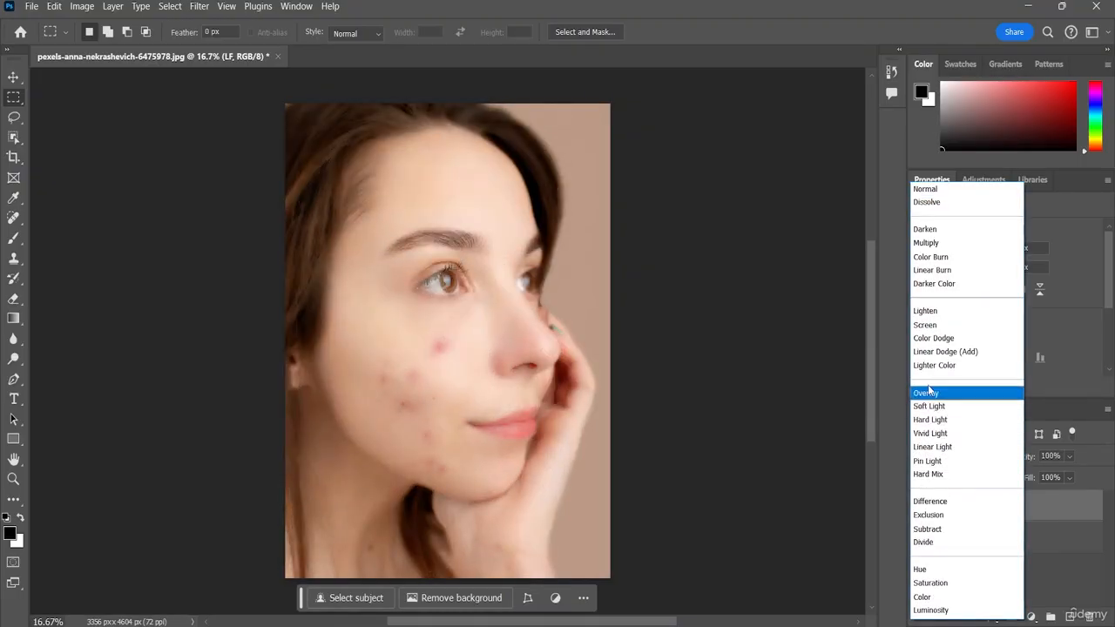
click(932, 393)
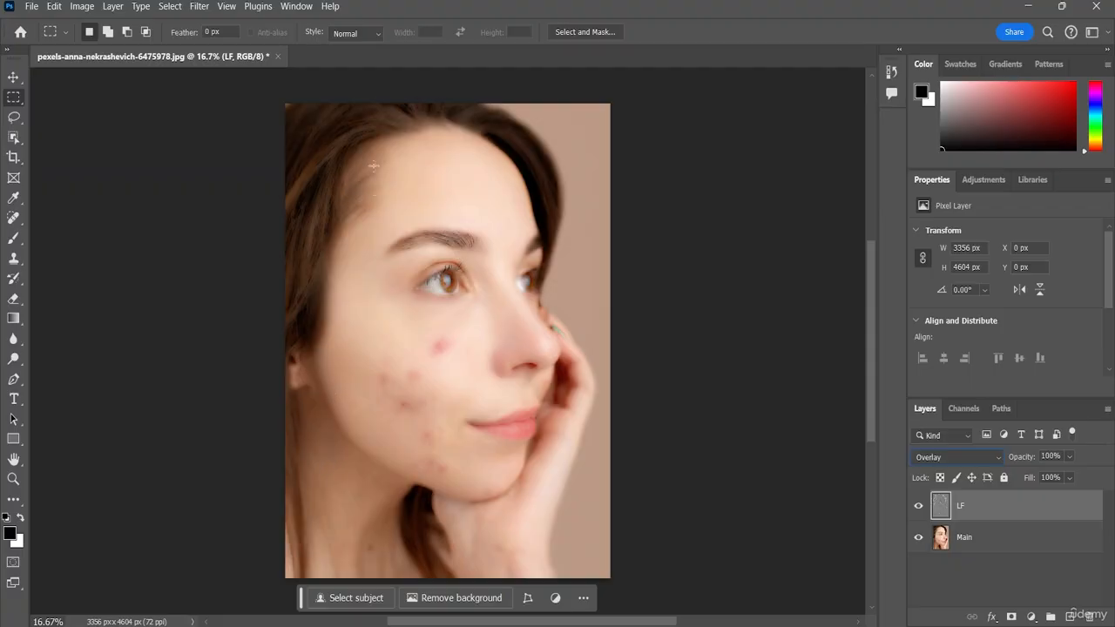
Step: Apply a Gaussian Blur with a radius of 44.3 pixels to the LF layer, trying a radius of 8.8 pixels first
click(202, 7)
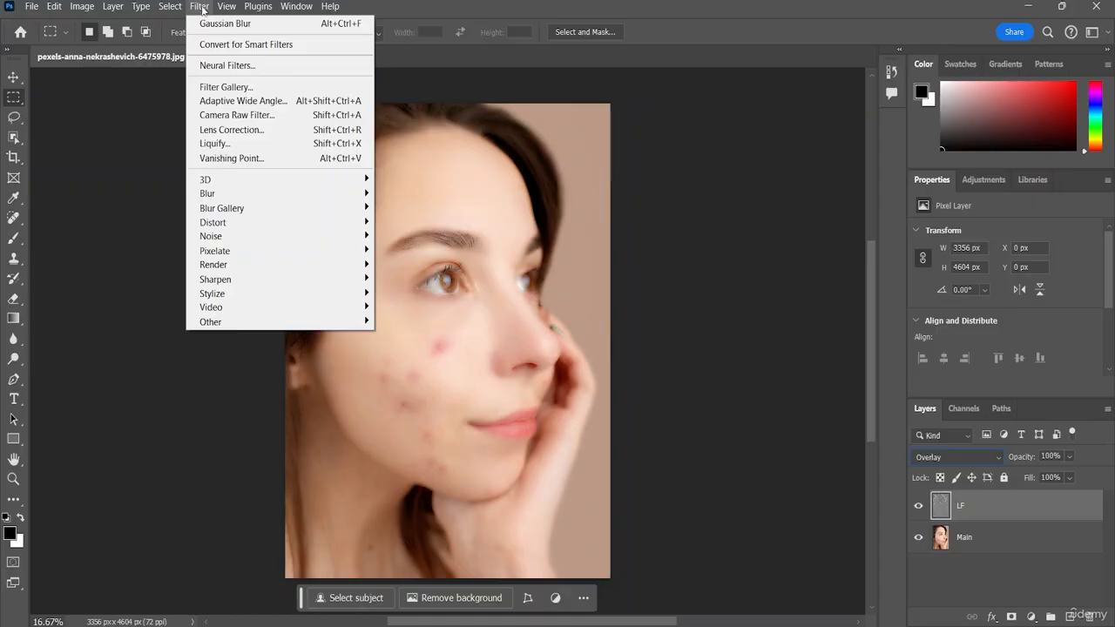
mouse_move(246, 196)
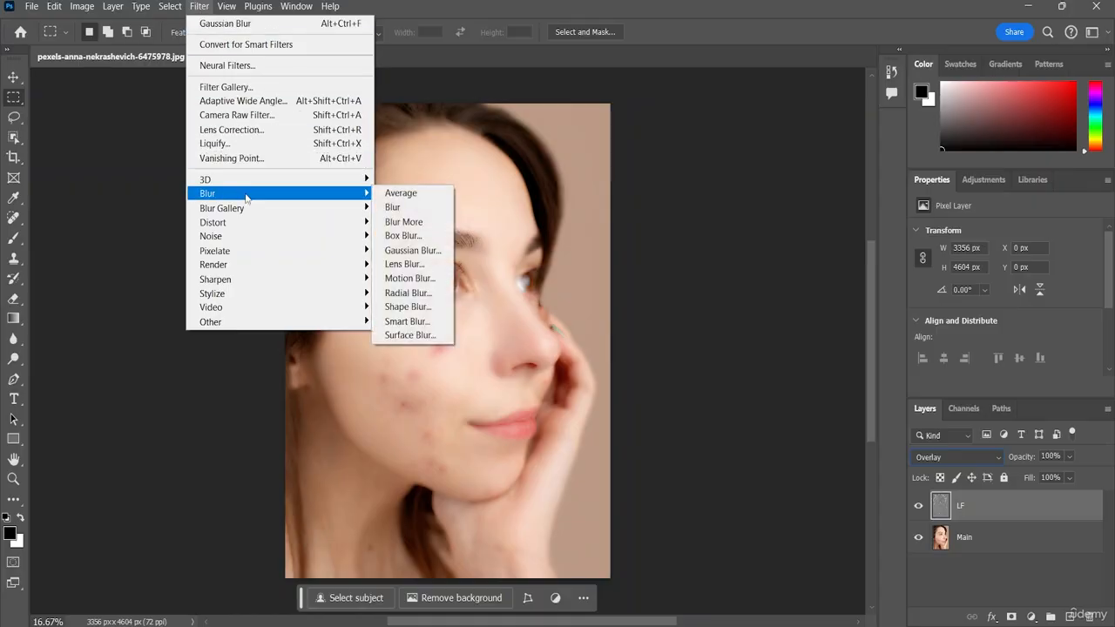
click(415, 256)
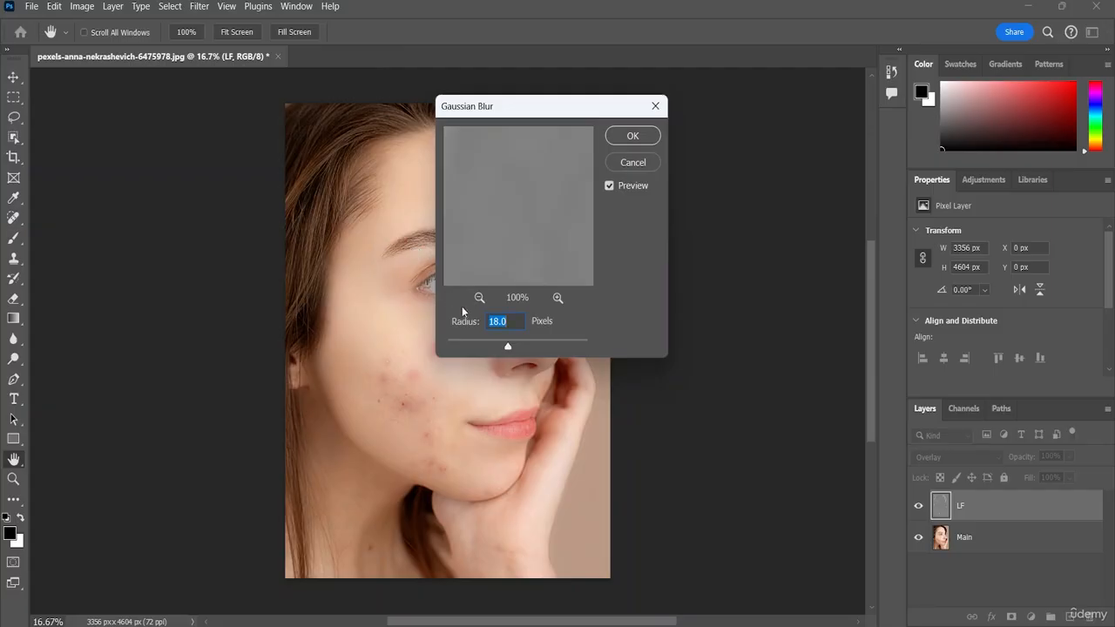
mouse_move(509, 349)
mouse_down()
mouse_move(466, 354)
mouse_move(500, 357)
mouse_up()
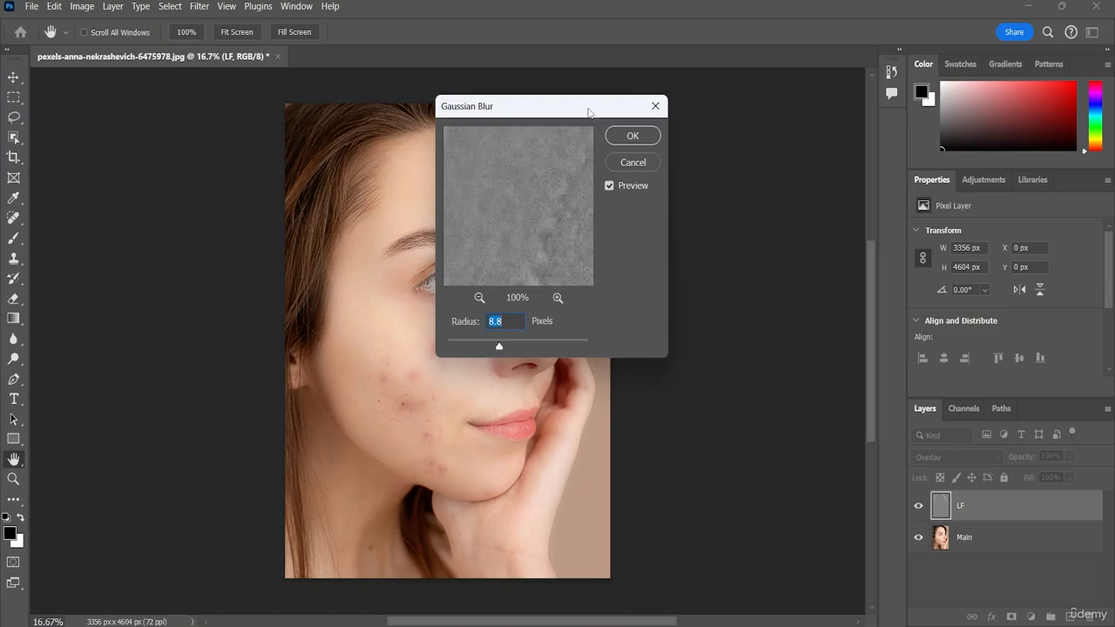
drag(589, 111, 791, 113)
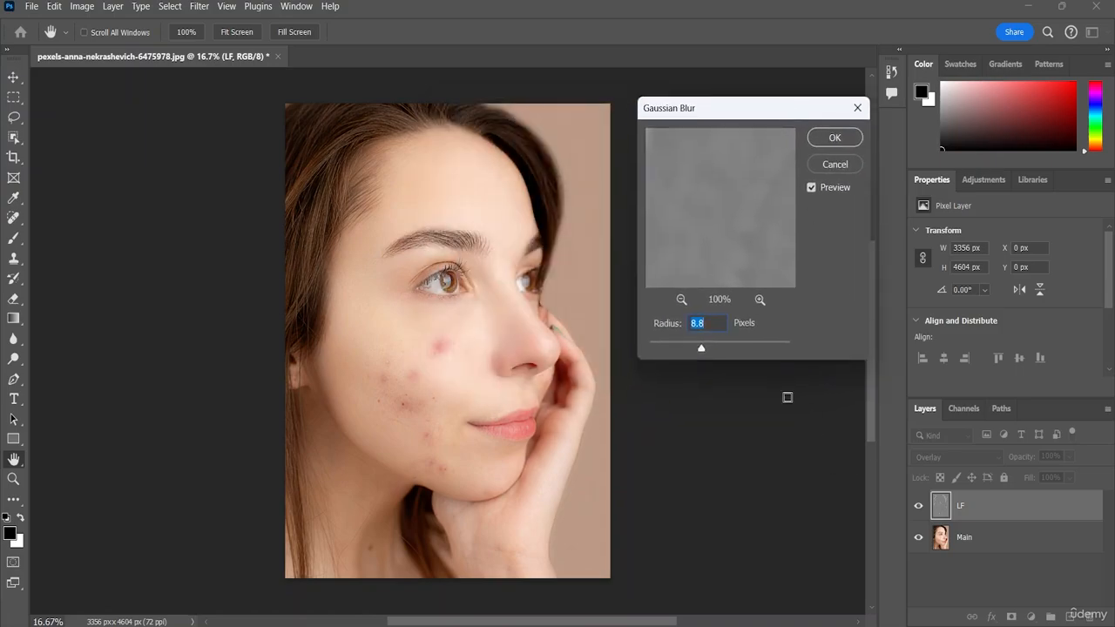
mouse_move(702, 352)
mouse_down()
mouse_move(640, 358)
mouse_move(742, 353)
mouse_move(724, 355)
mouse_up()
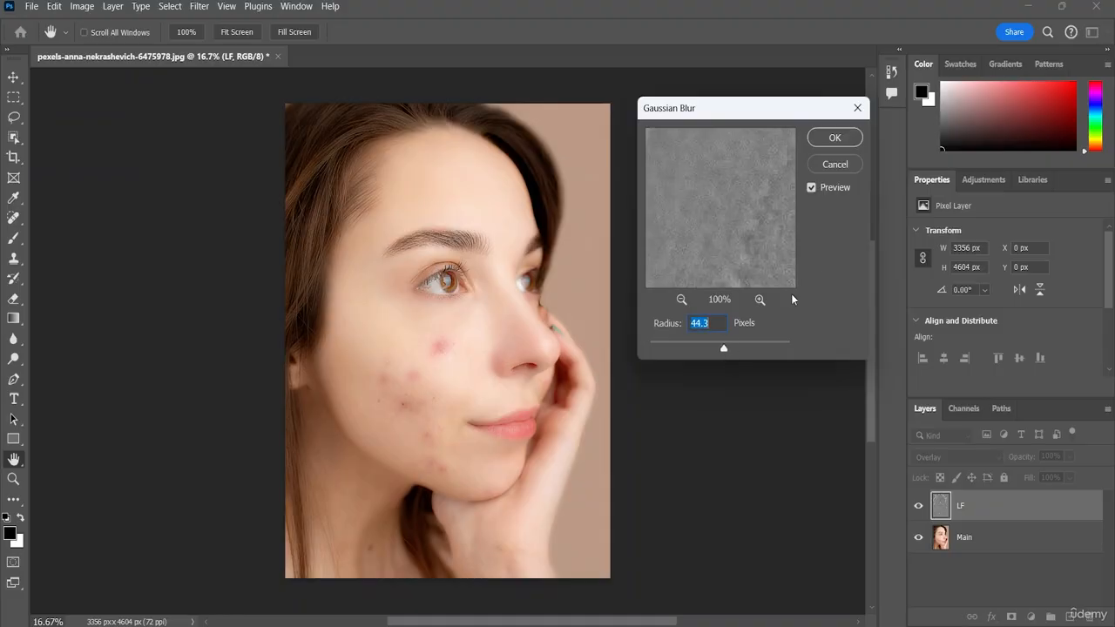
click(820, 139)
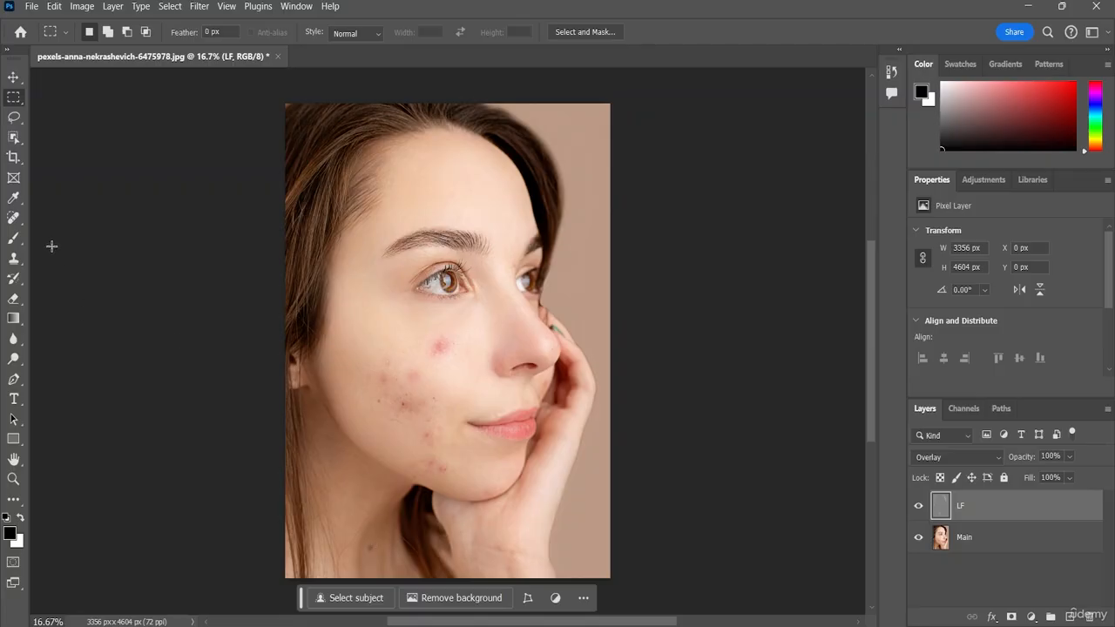
Step: Arrange the editing tools in a two-column layout
click(7, 53)
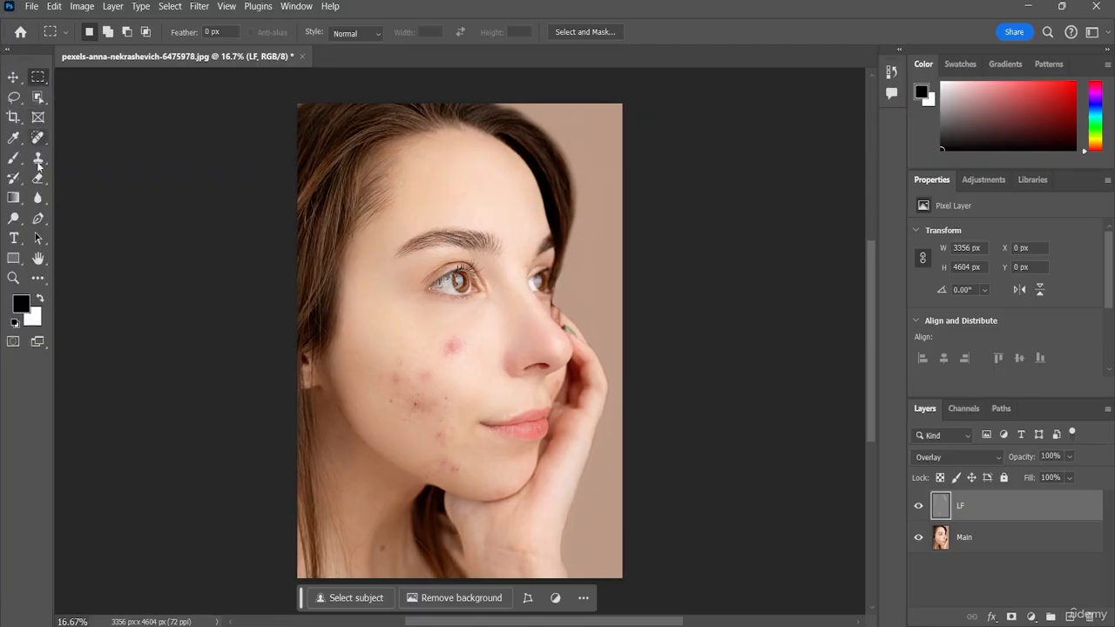
Step: Add a layer mask to the LF layer, invert it to black and begin painting it white over the blemished cheek
click(1012, 617)
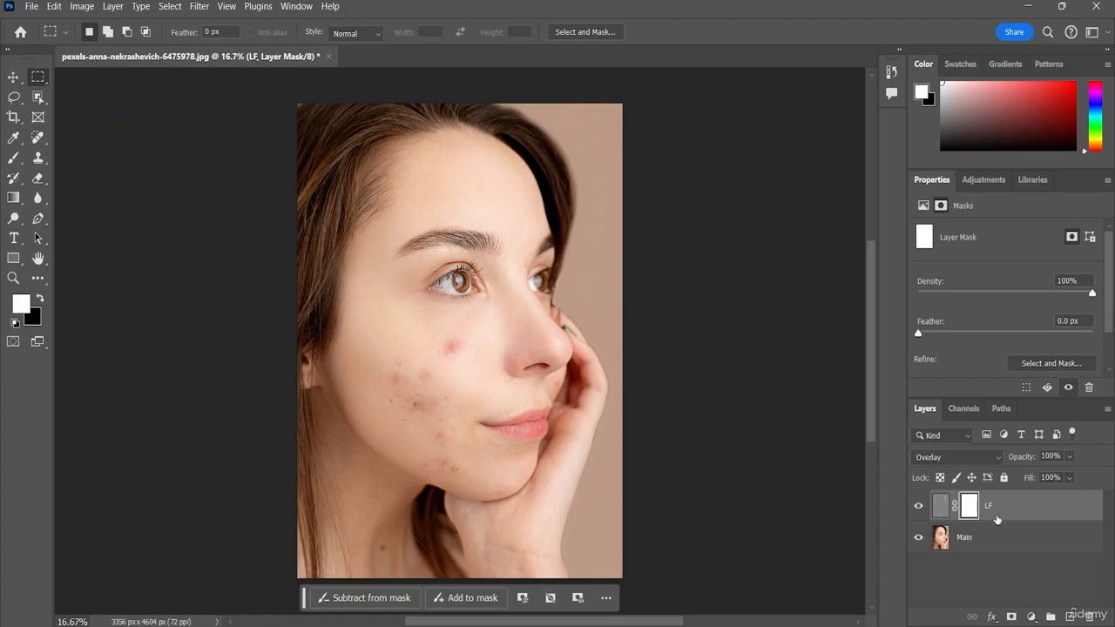
key(ctrl+i)
key(b)
click(463, 351)
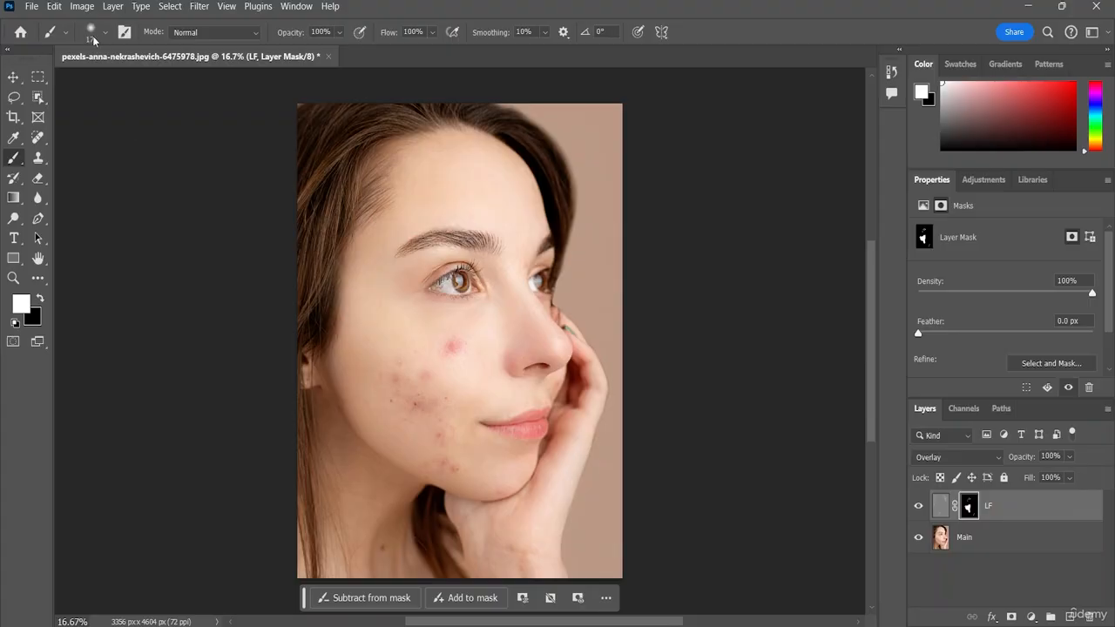
Step: Set the brush size to 187 px and paint the remaining facial skin white on the LF layer mask
click(108, 31)
drag(88, 88, 148, 83)
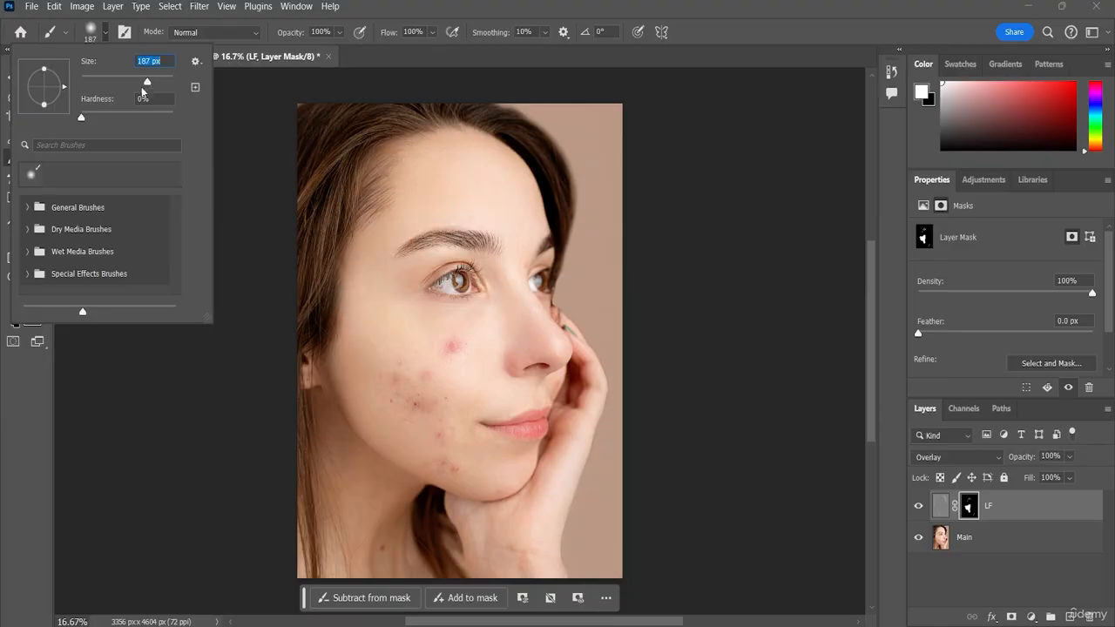
click(270, 153)
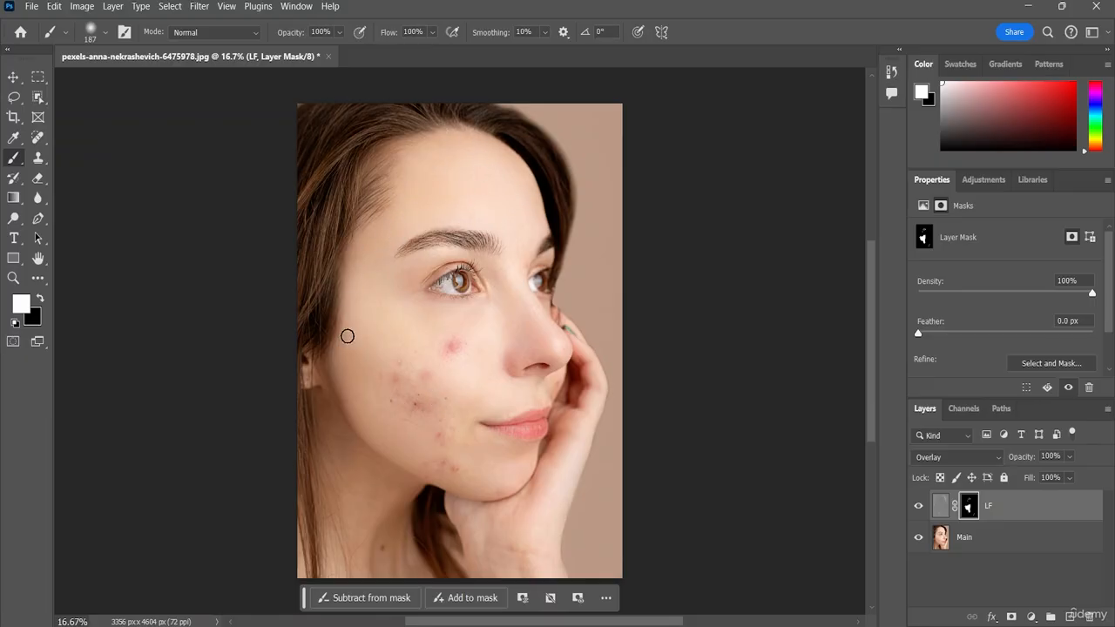
drag(348, 336, 349, 321)
Step: Duplicate the Main layer and merge the copy with the masked LF layer
click(999, 541)
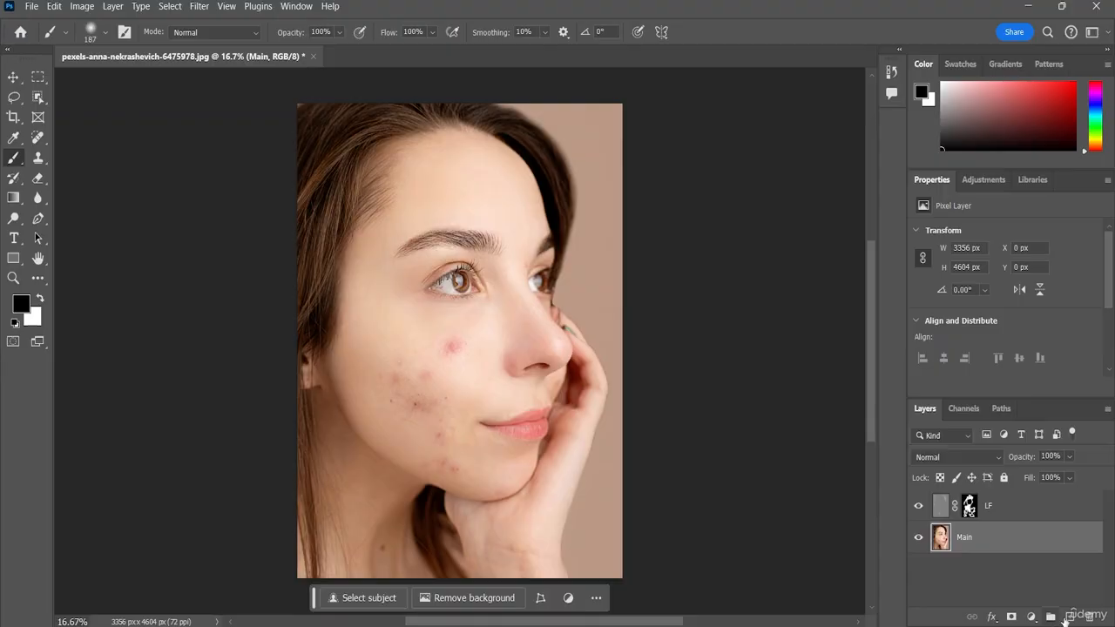
drag(1002, 541, 1069, 618)
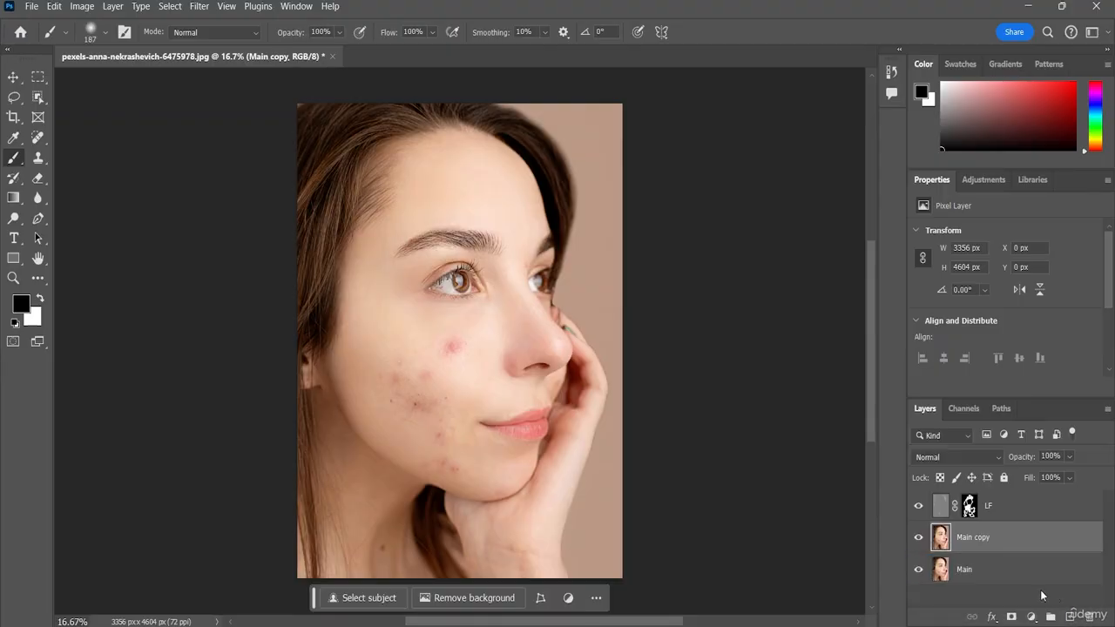
mouse_move(1005, 536)
mouse_down()
mouse_move(991, 499)
mouse_move(1003, 542)
mouse_up()
shift+click(1002, 506)
right_click(1001, 502)
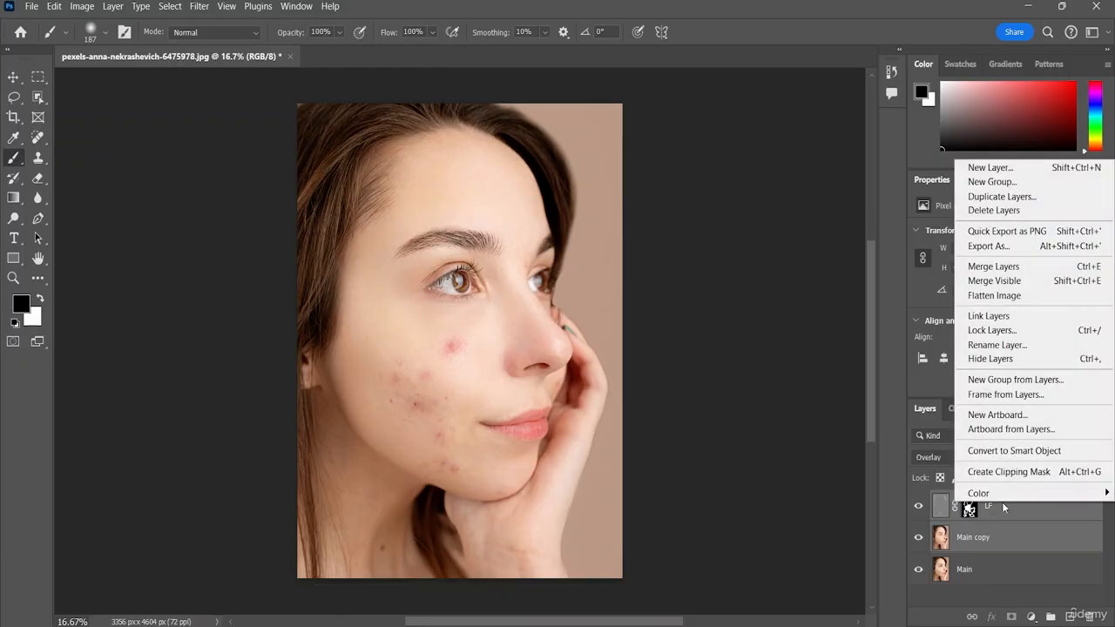
click(994, 268)
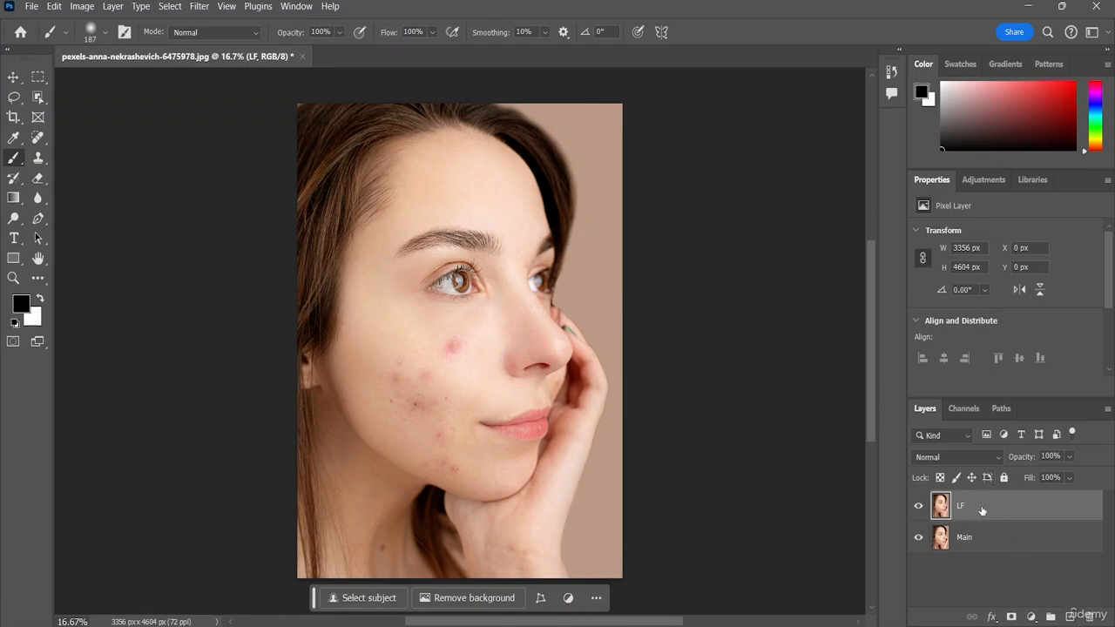
Step: Duplicate the merged LF layer twice and set the topmost copy's blend mode to Overlay
key(ctrl+j)
key(ctrl+j)
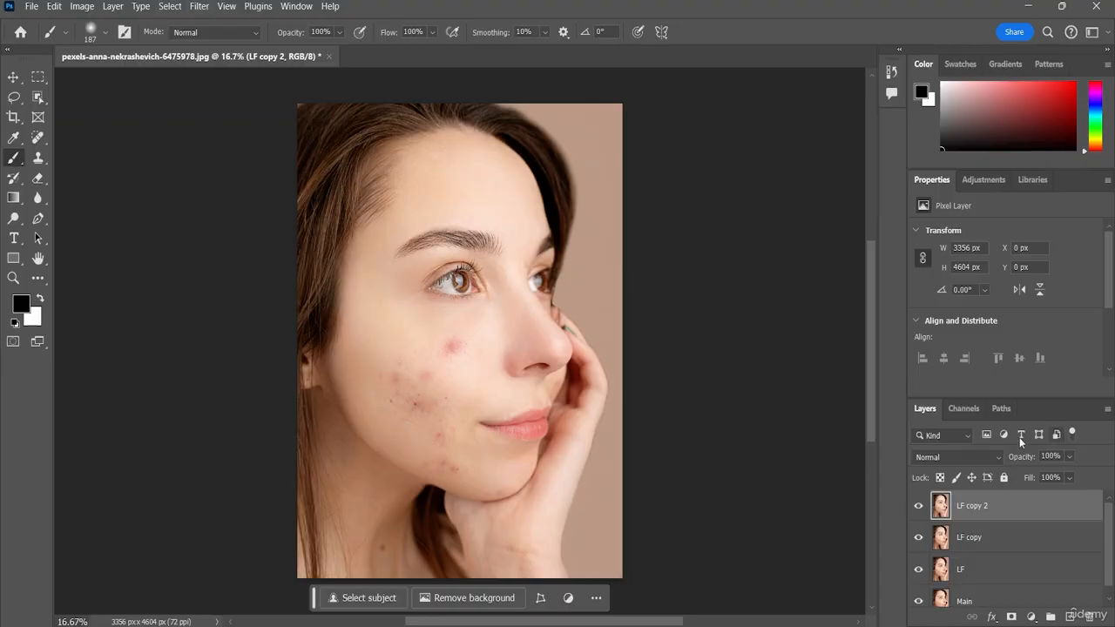
click(974, 459)
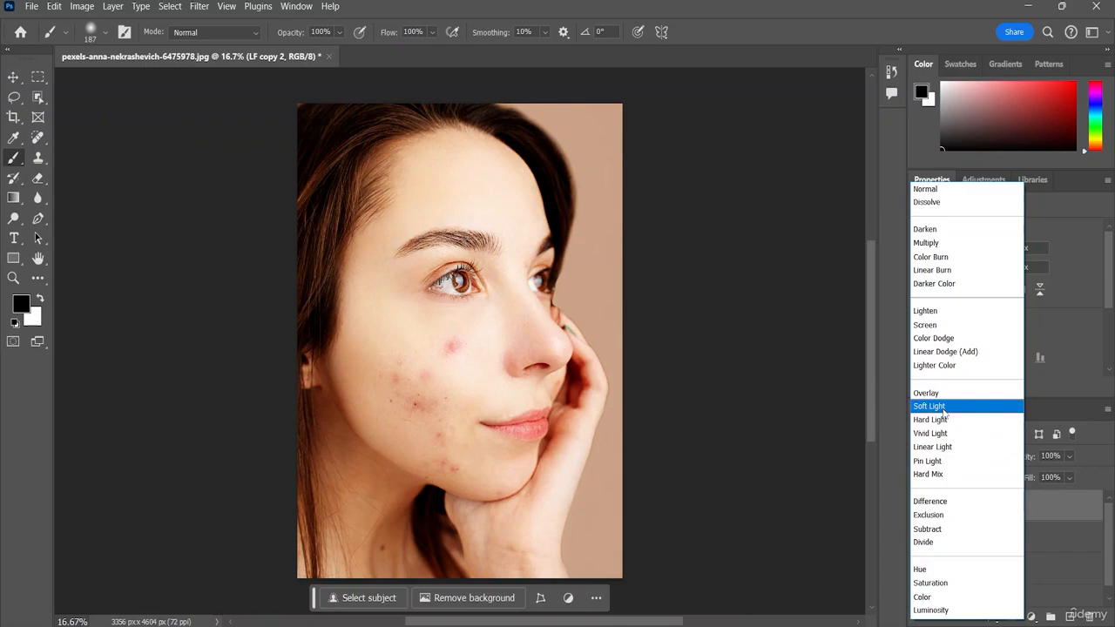
click(954, 394)
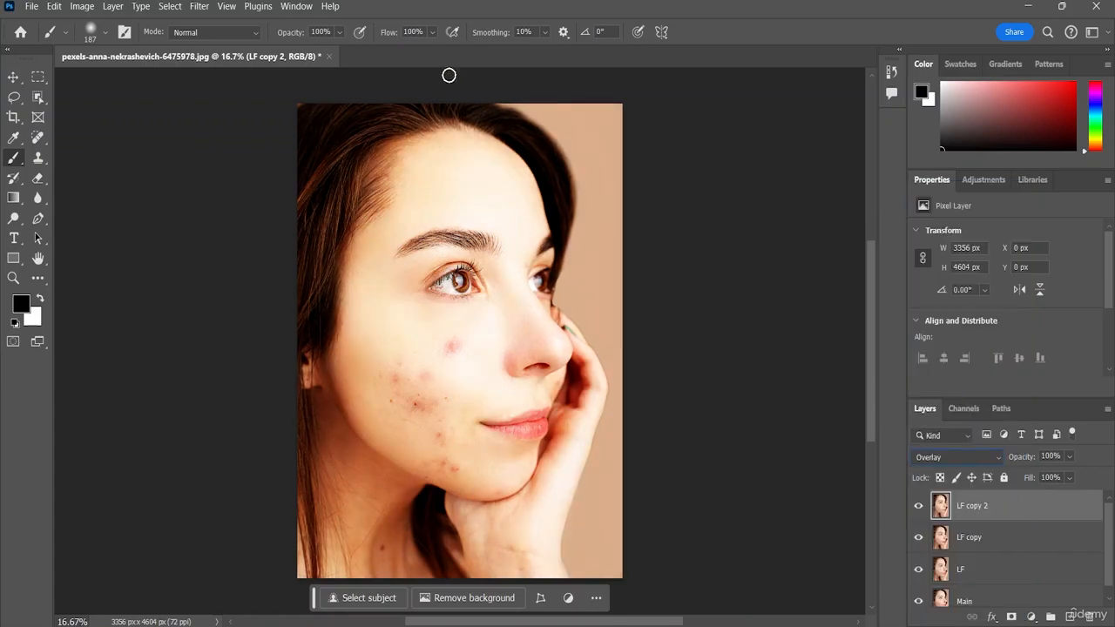
Step: Reapply the last Gaussian Blur to LF copy 2, add another with a radius of 87.0 pixels, and return to the Brush tool
click(197, 8)
click(218, 24)
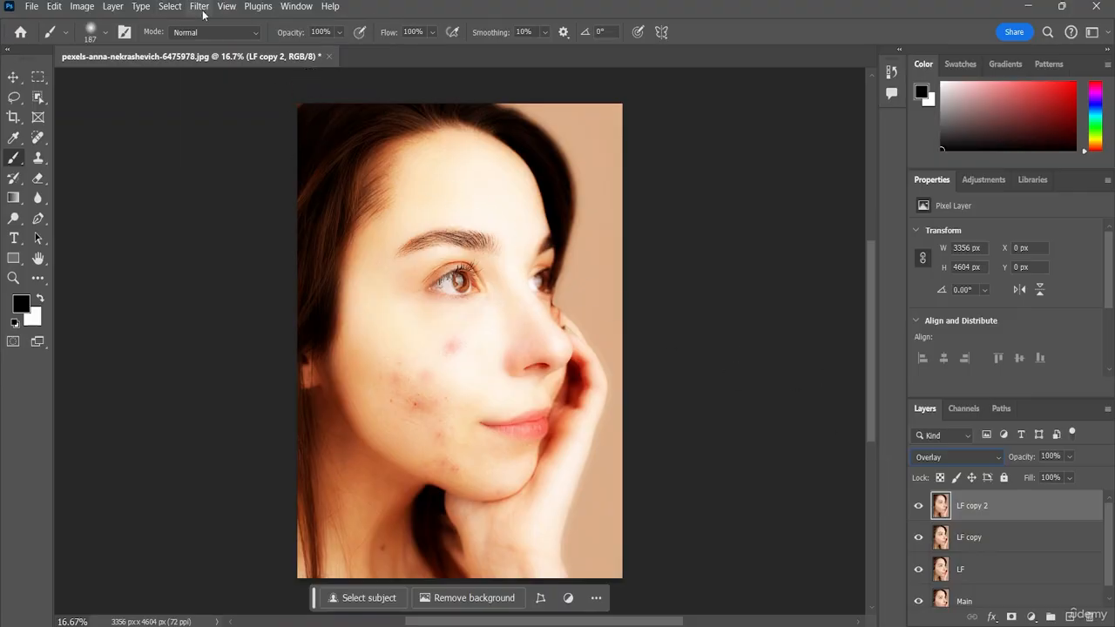
click(200, 6)
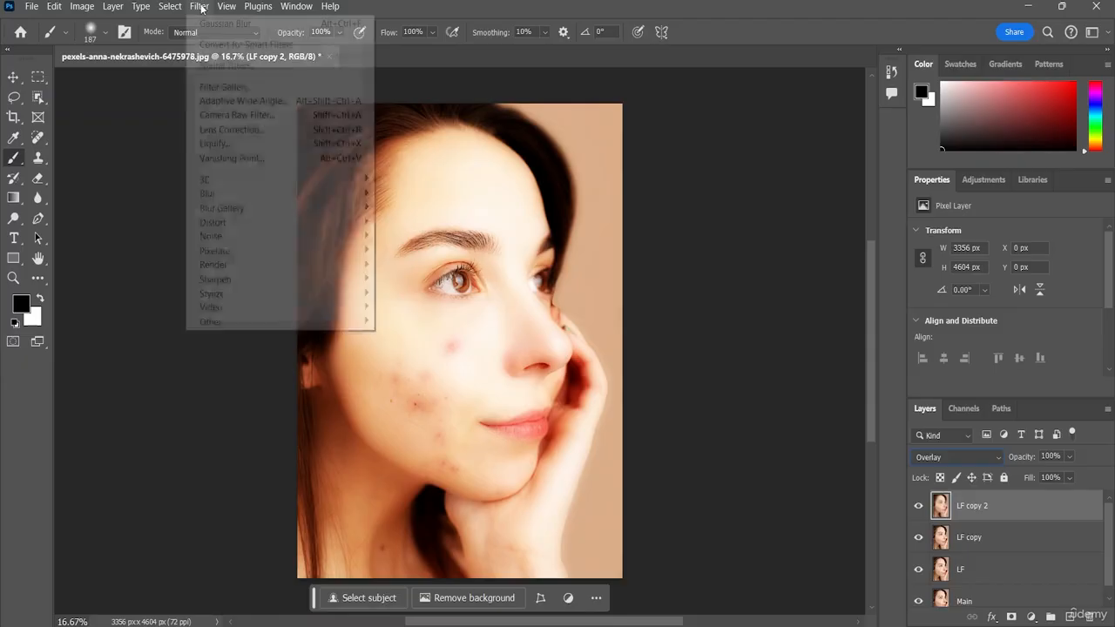
mouse_move(249, 191)
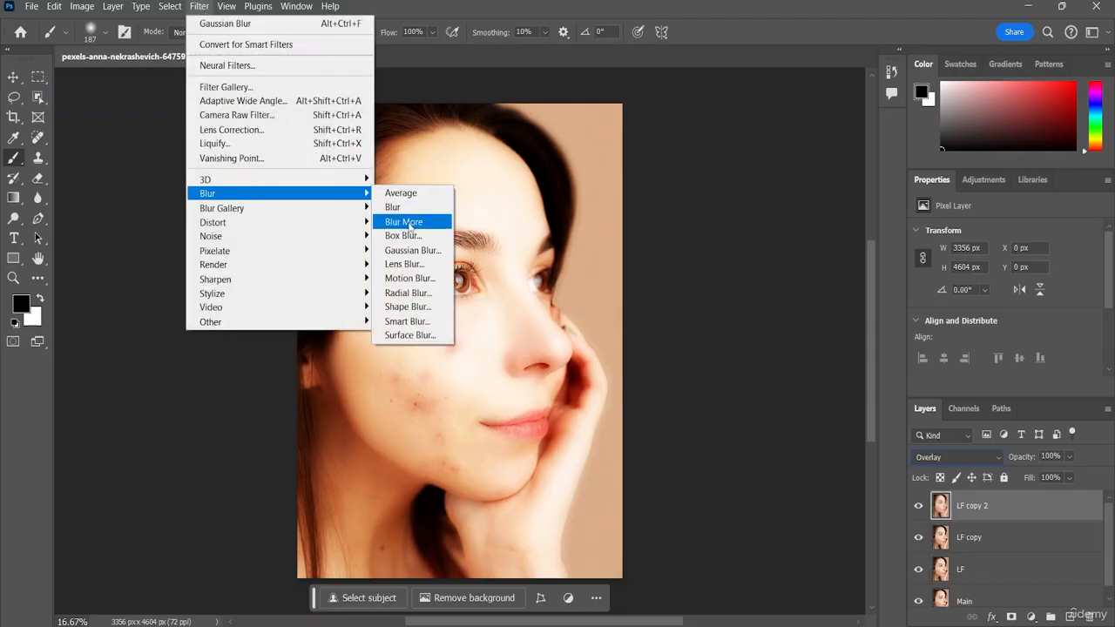
click(413, 250)
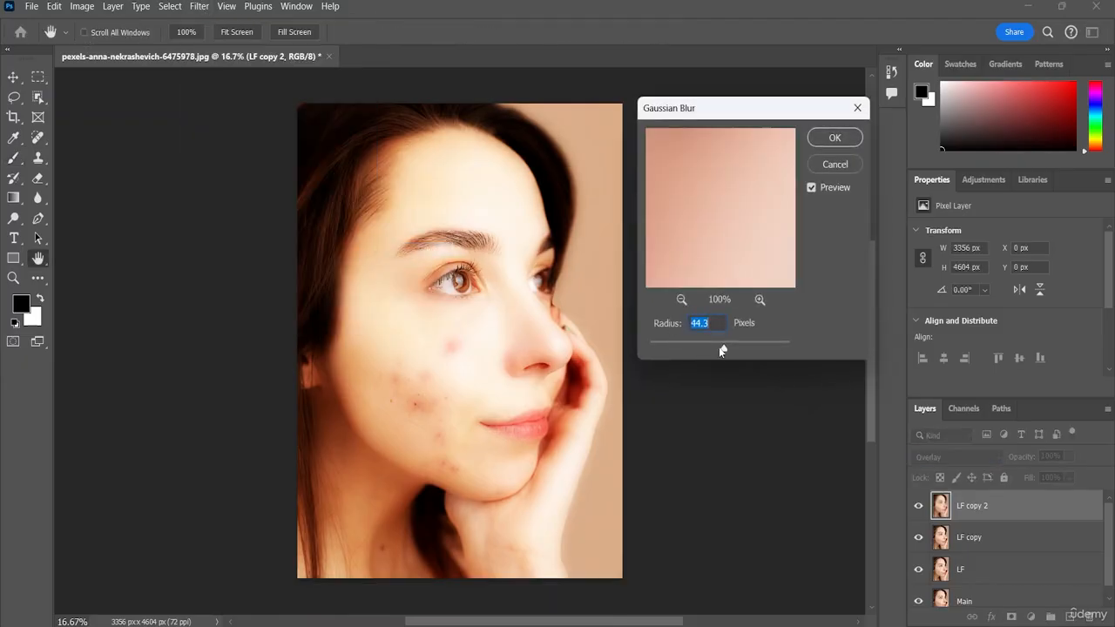
drag(721, 349, 690, 353)
drag(787, 349, 736, 347)
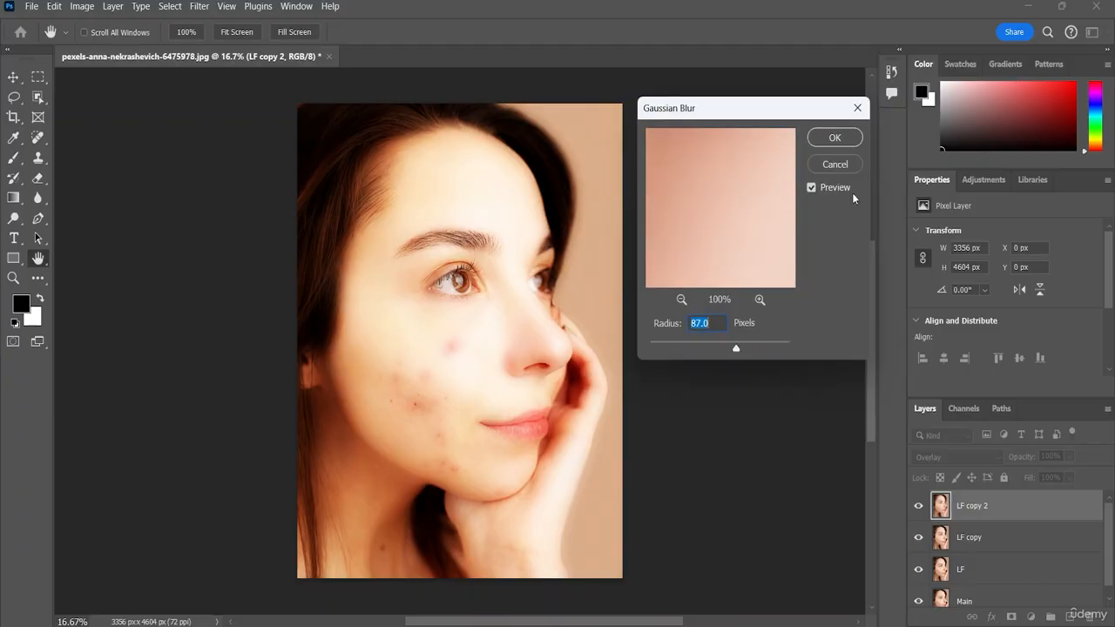
click(834, 138)
key(b)
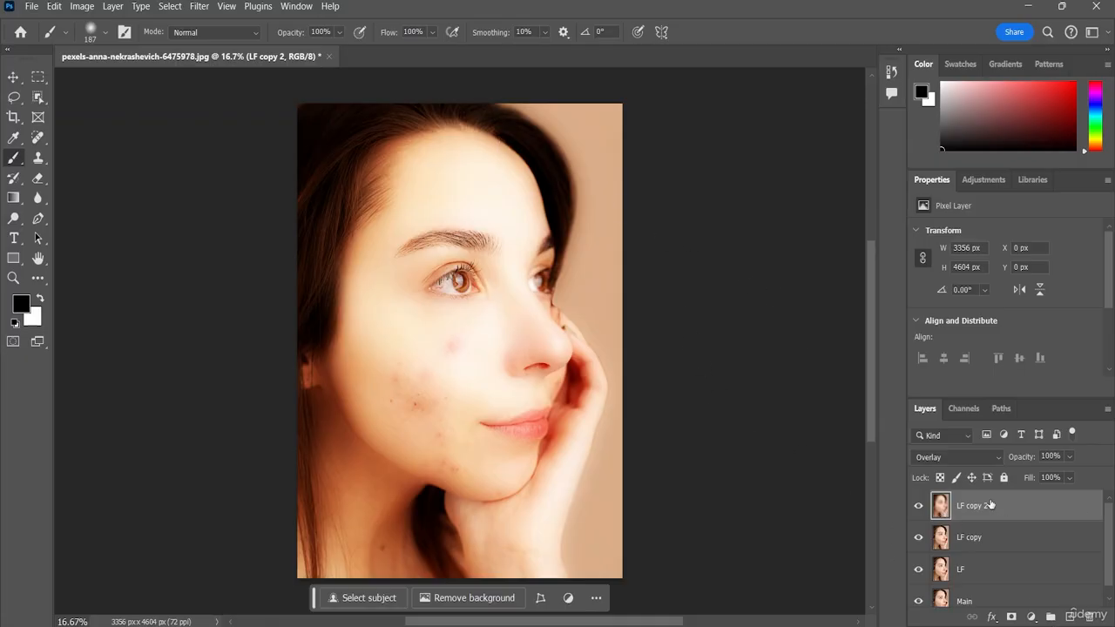
Step: Merge the LF copy 2 and LF copy layers into one layer
click(979, 527)
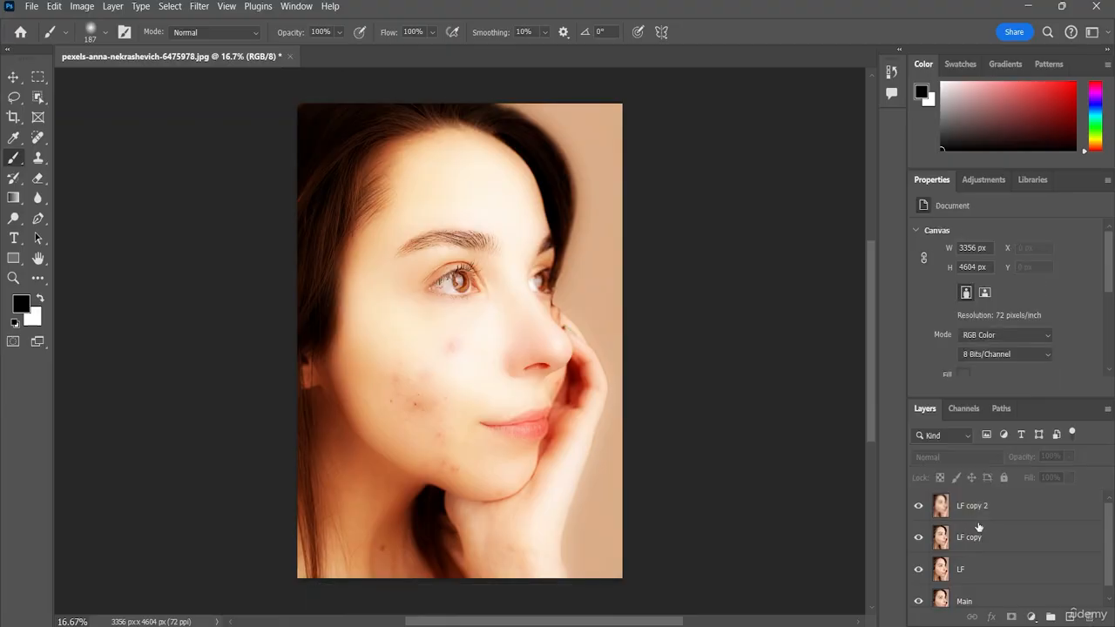
click(967, 510)
shift+click(981, 536)
right_click(974, 516)
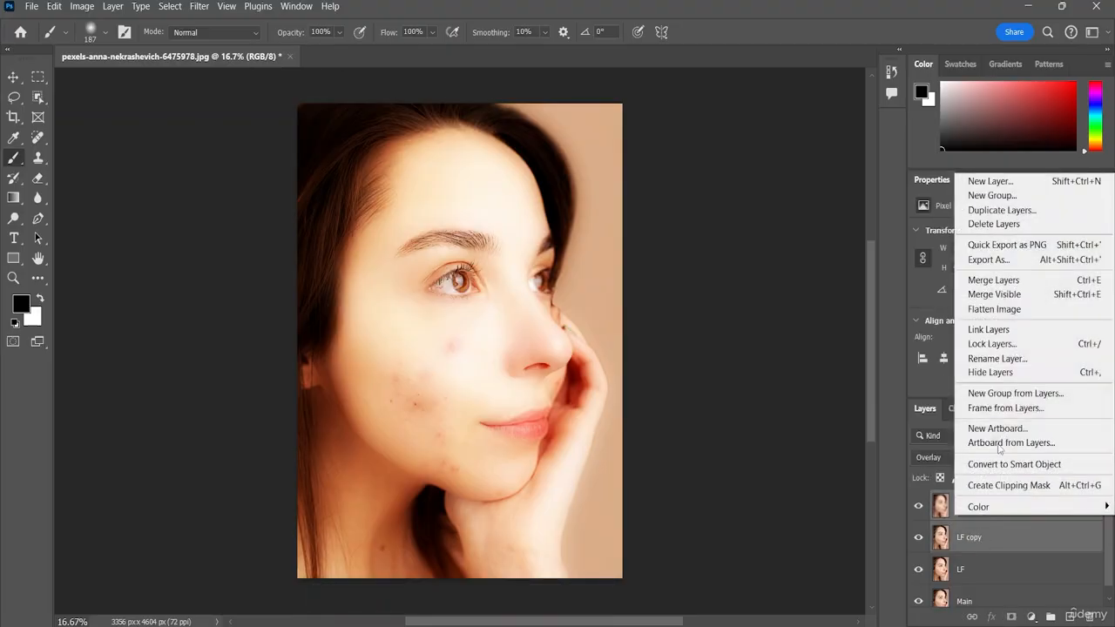
click(995, 281)
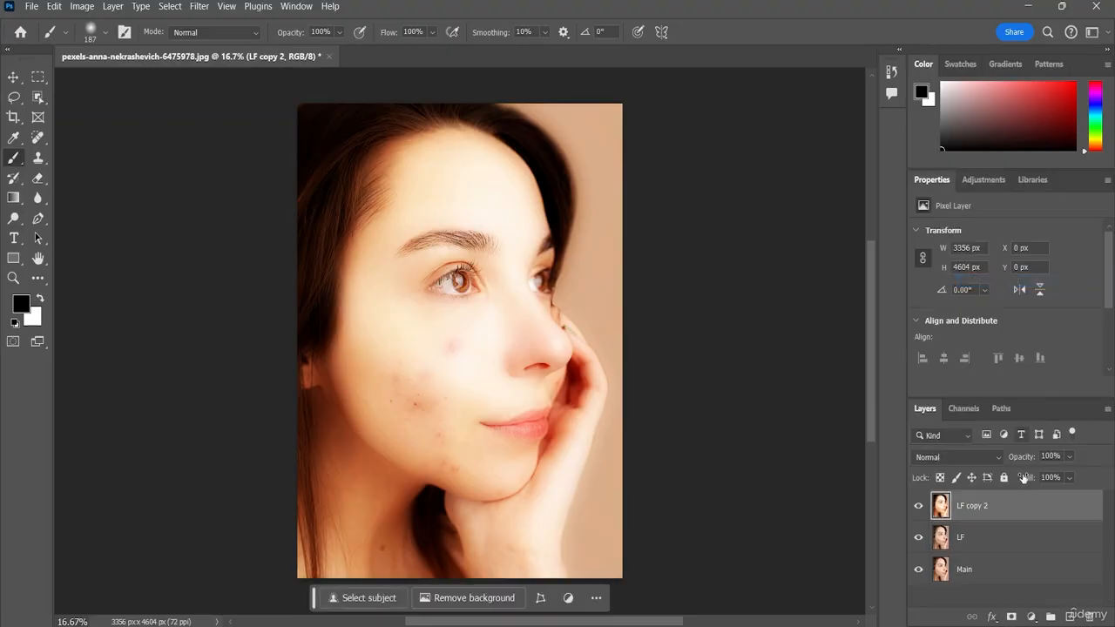
Step: Set the merged LF copy 2 layer's blend mode to Pin Light and toggle its visibility to compare the effect
click(974, 457)
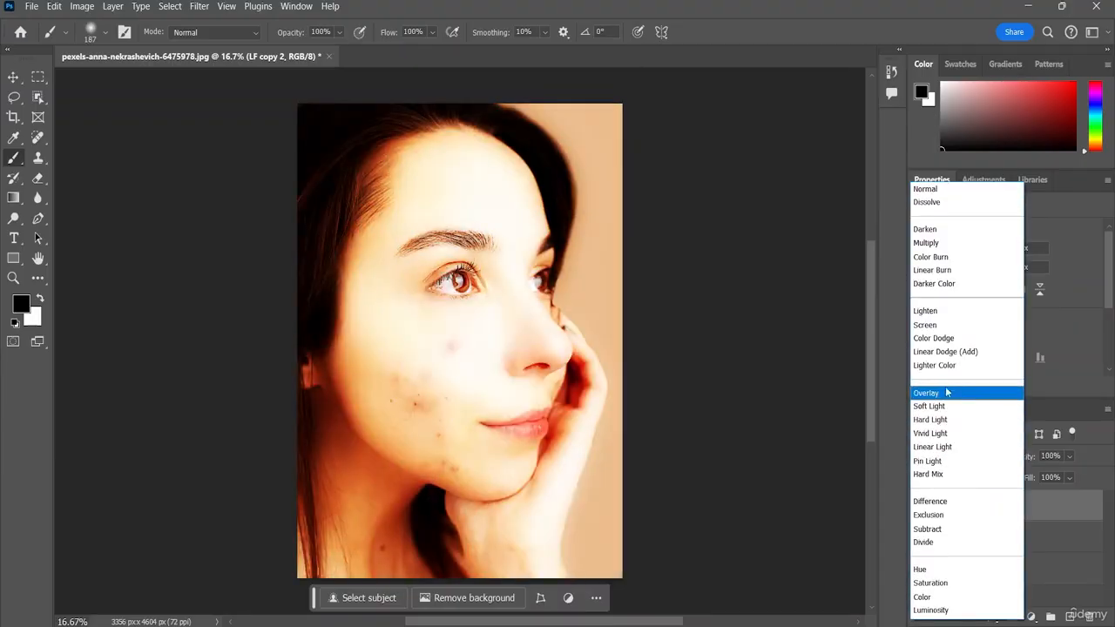
click(928, 461)
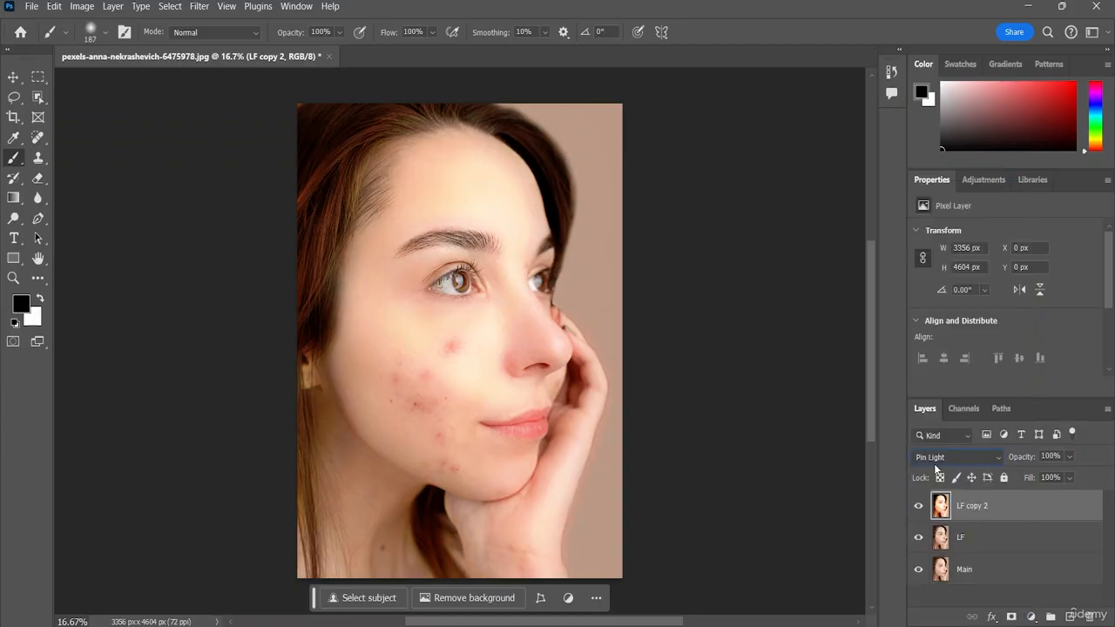
click(918, 507)
click(918, 508)
click(918, 508)
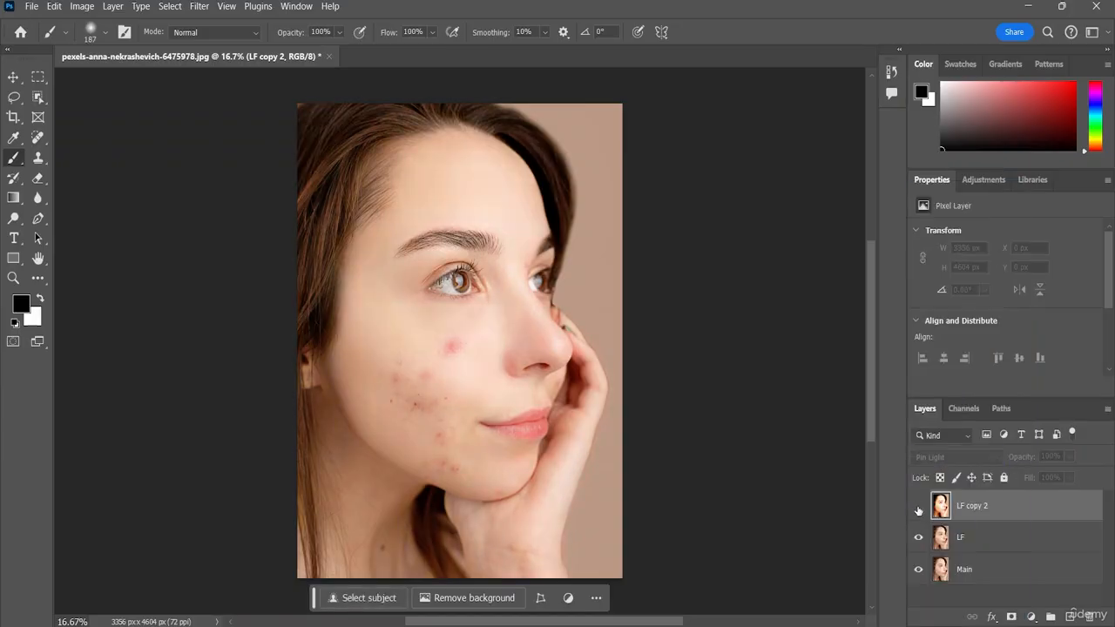
click(918, 508)
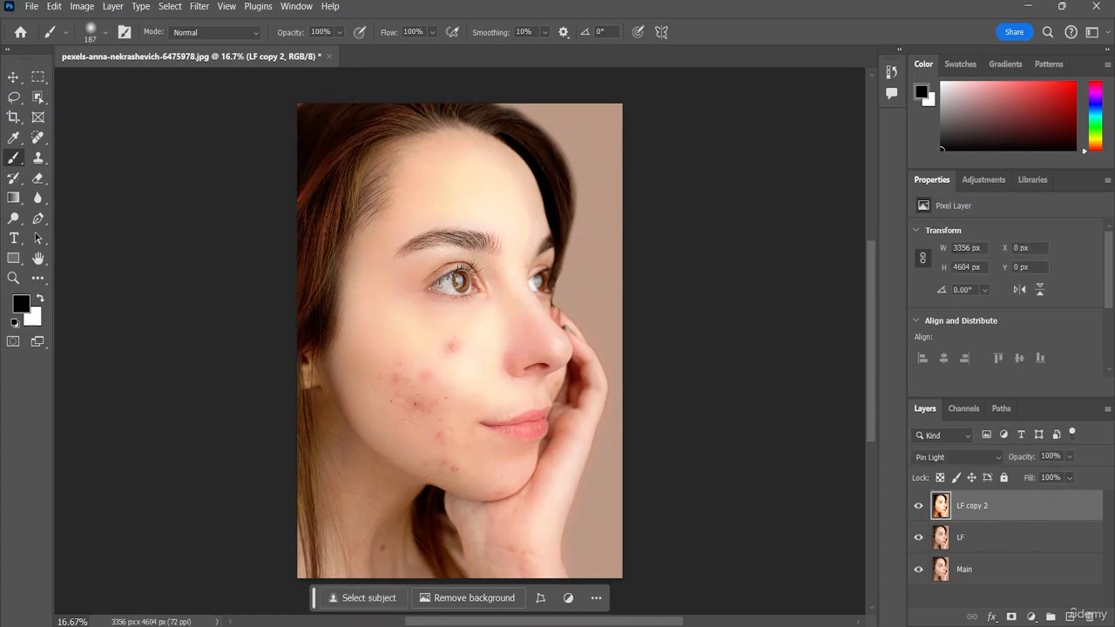
Step: Add an inverted black mask to LF copy 2, paint the facial skin white on it, and compare with the layer hidden
click(1010, 616)
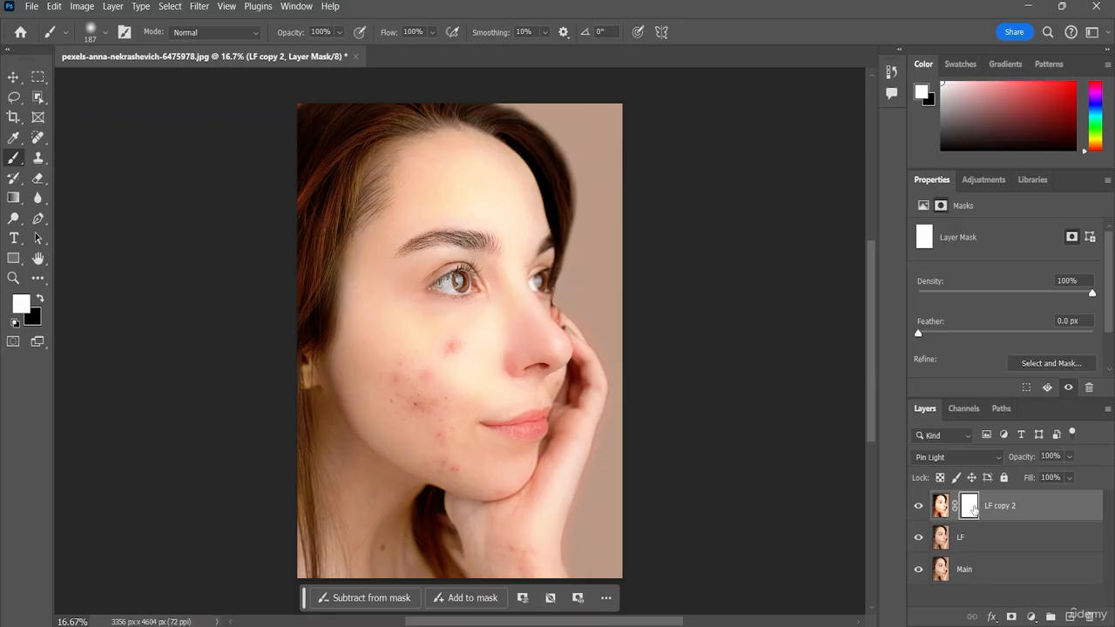
key(ctrl+i)
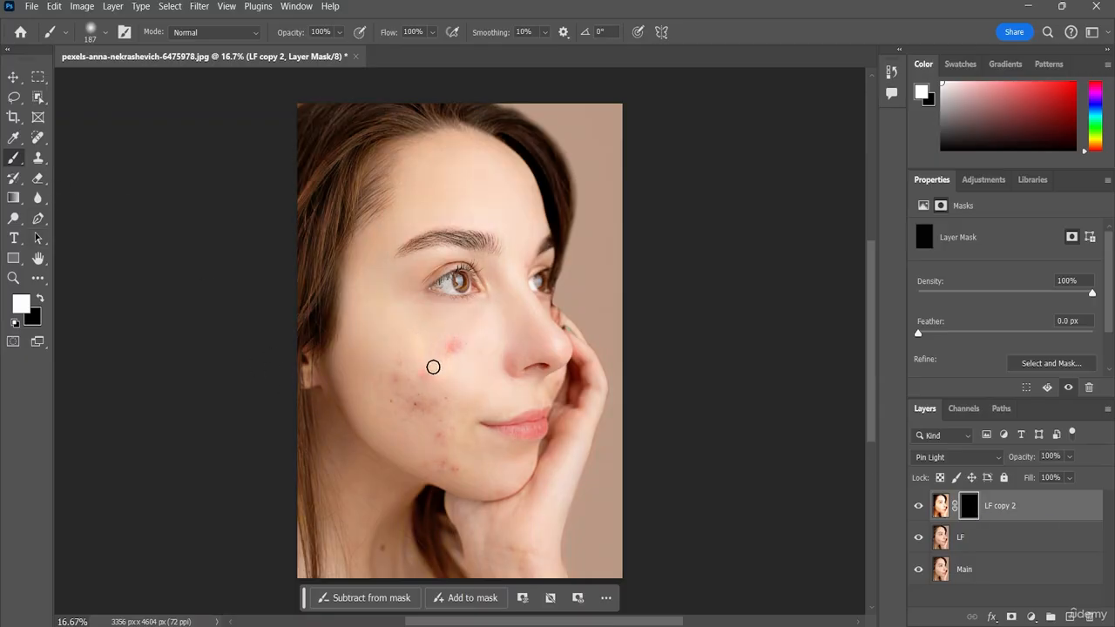
mouse_move(447, 345)
mouse_down()
mouse_move(416, 438)
mouse_move(401, 391)
mouse_move(396, 436)
mouse_up()
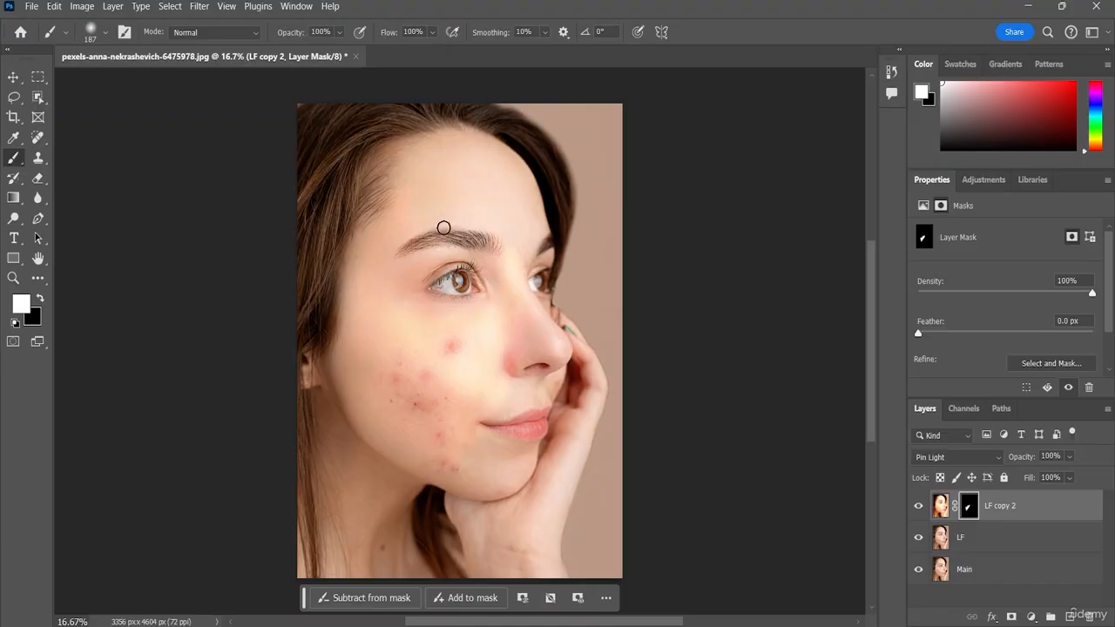
drag(453, 202, 480, 169)
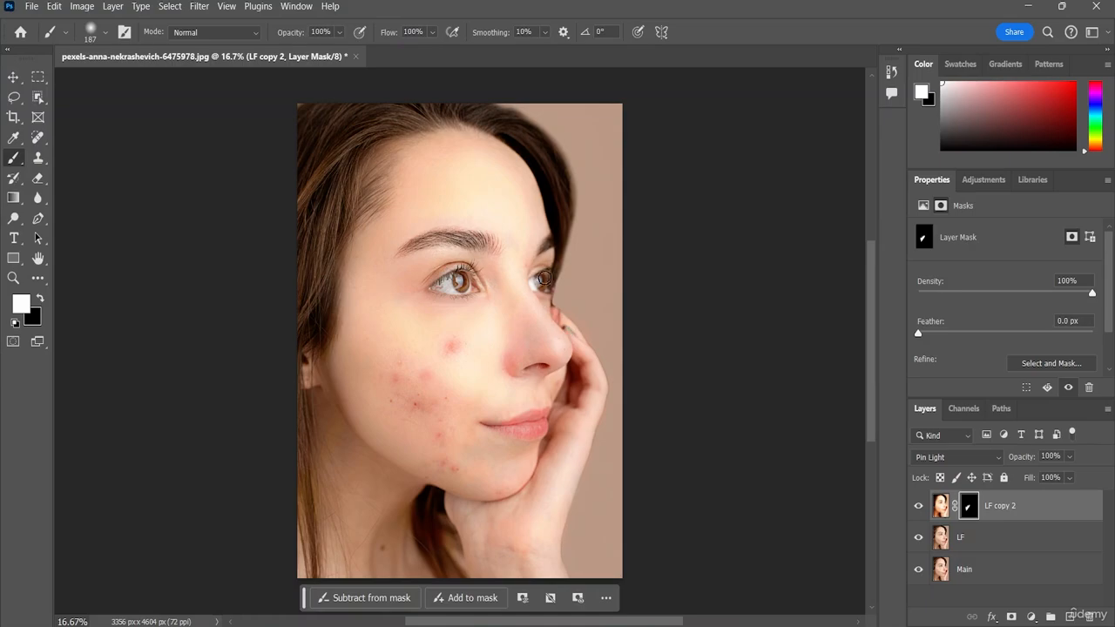
drag(504, 159, 524, 171)
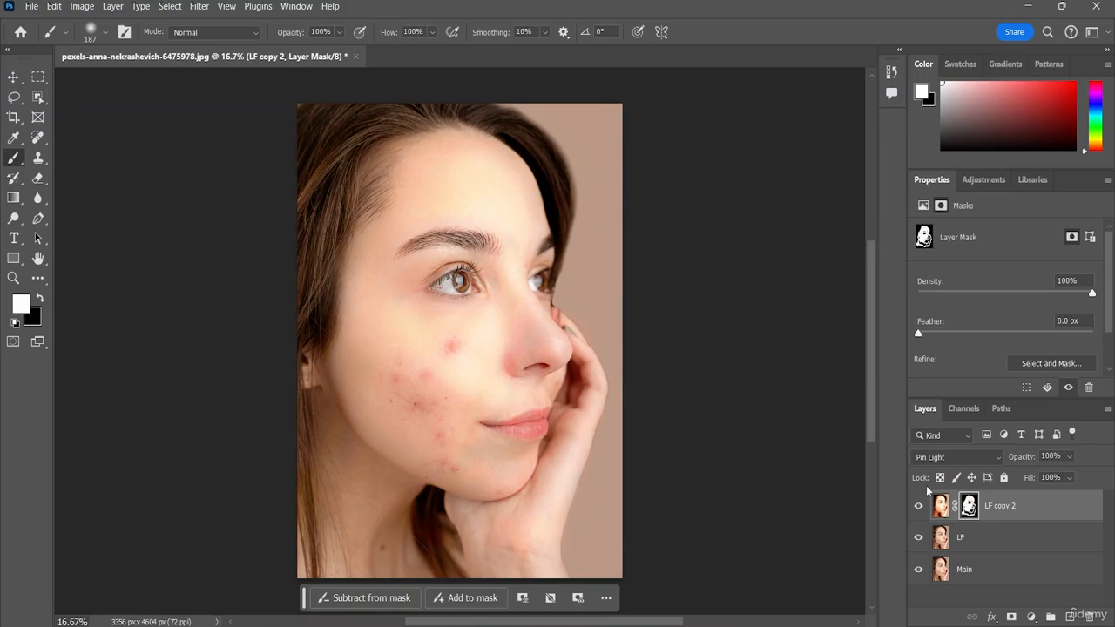
click(919, 505)
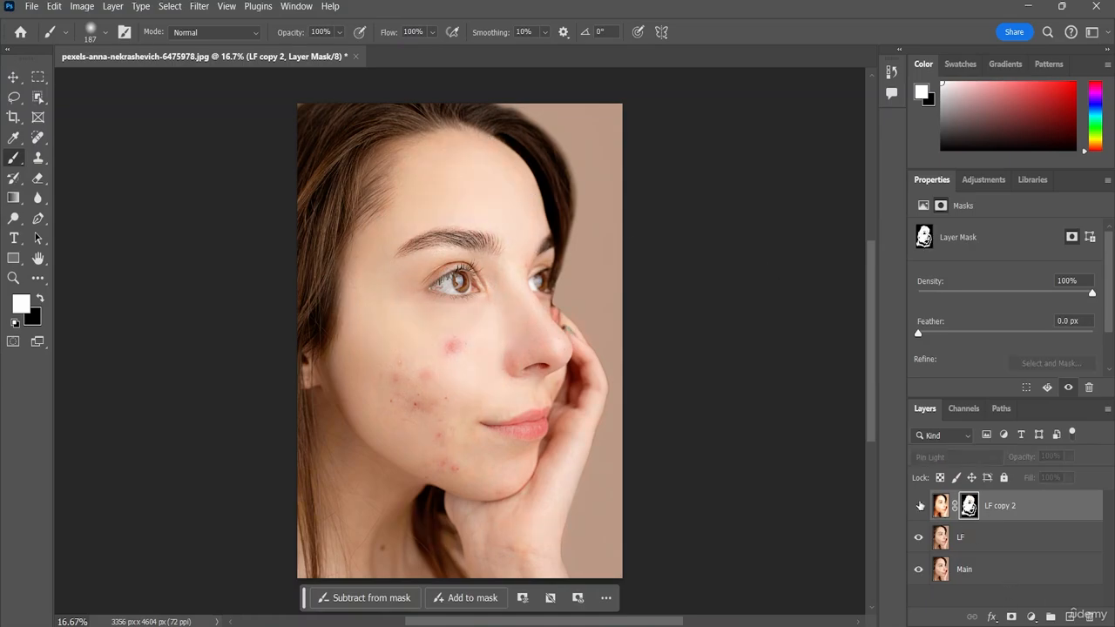
click(919, 505)
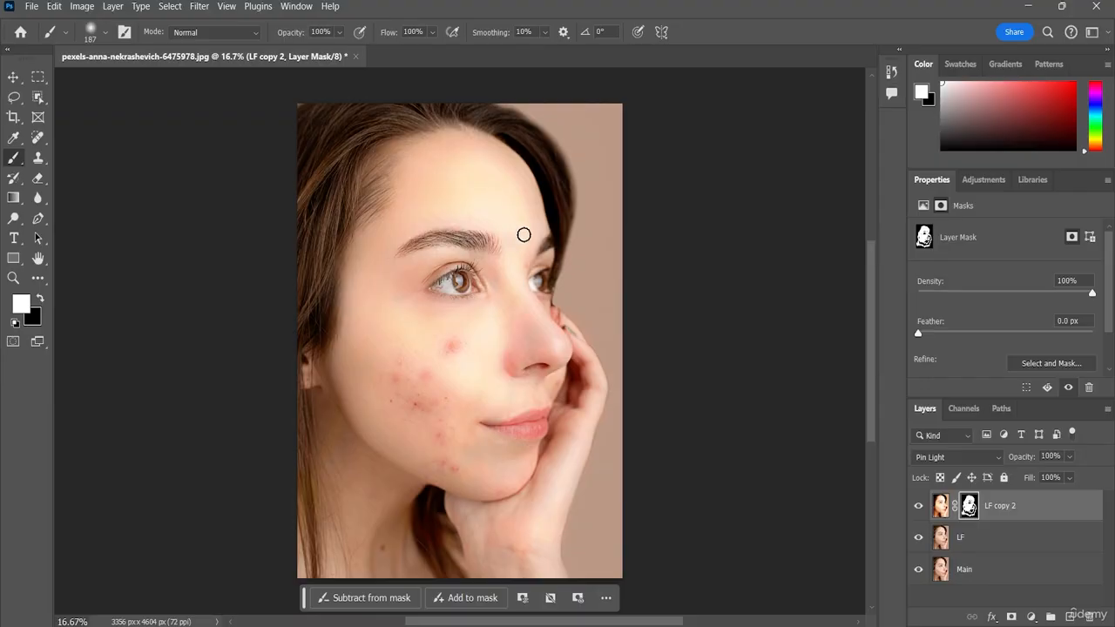
Step: Set the brush smoothing to 52%, trying 65% and 47% first, and target the LF copy 2 layer's image instead of its mask
click(547, 31)
drag(548, 50, 585, 46)
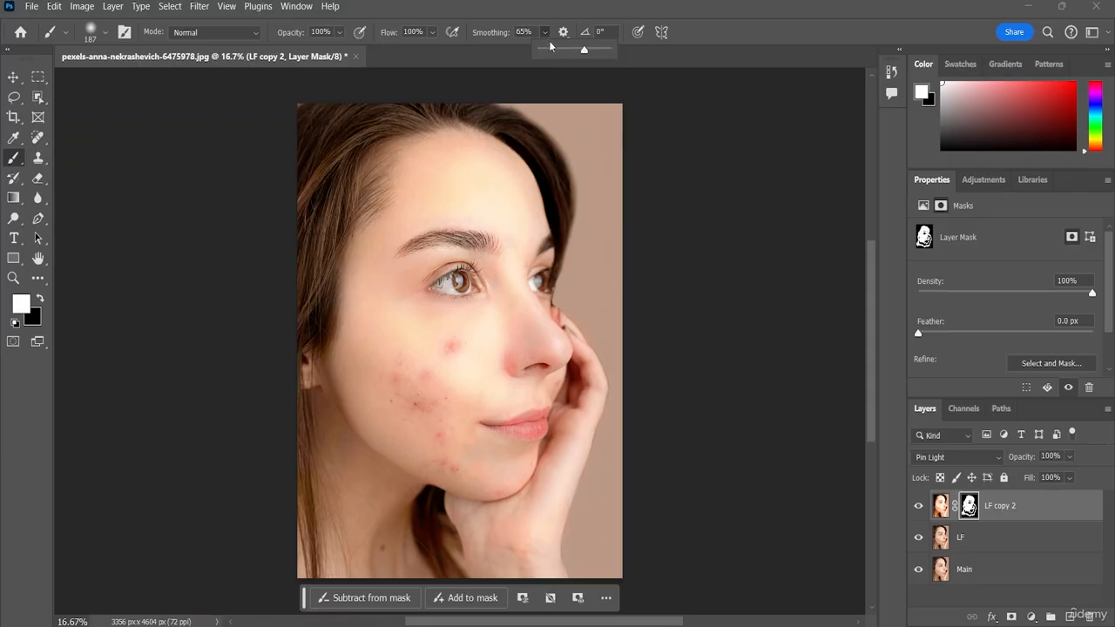
mouse_move(586, 50)
mouse_down()
mouse_move(563, 51)
mouse_move(573, 50)
mouse_up()
click(941, 506)
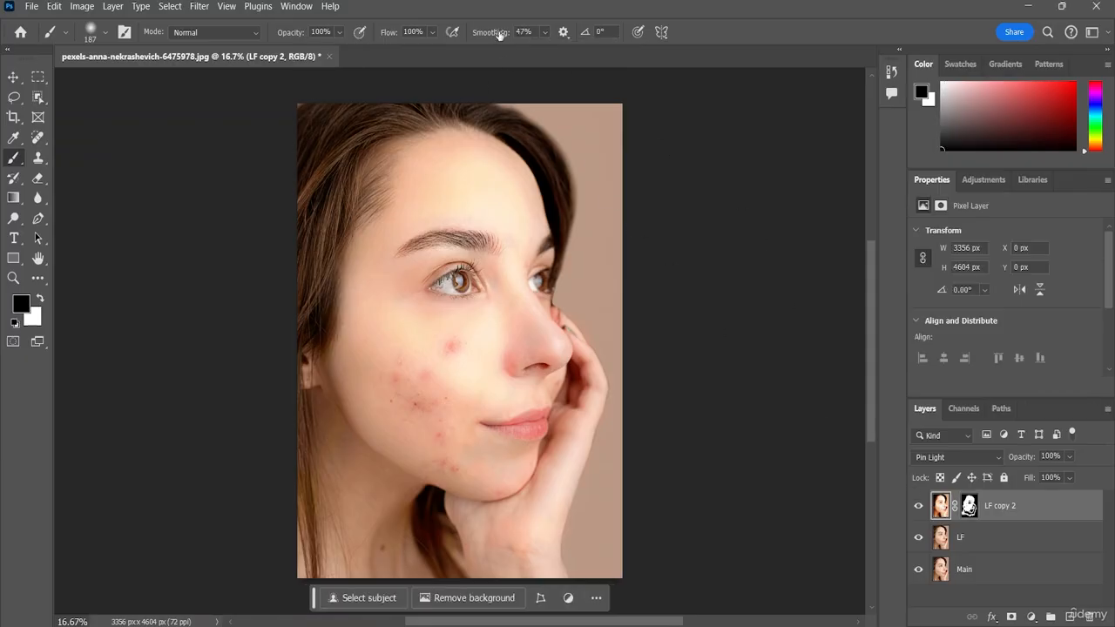
click(544, 32)
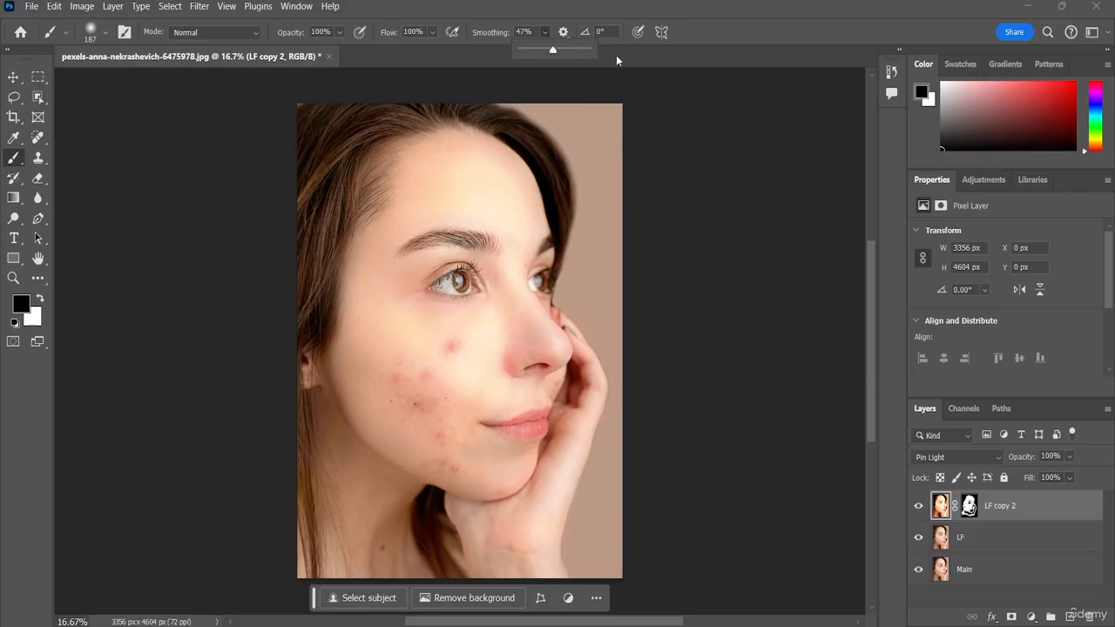
drag(552, 51, 665, 46)
drag(587, 51, 550, 54)
click(972, 596)
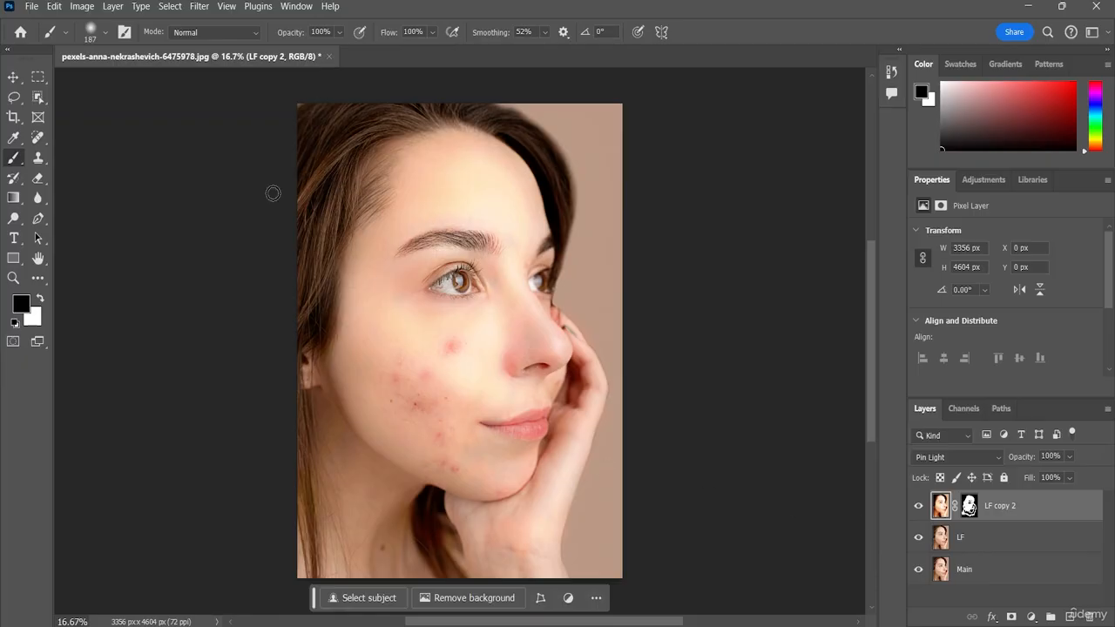
Step: Export the portrait with Export As in PNG format, keeping transparency and 100% scale
click(31, 8)
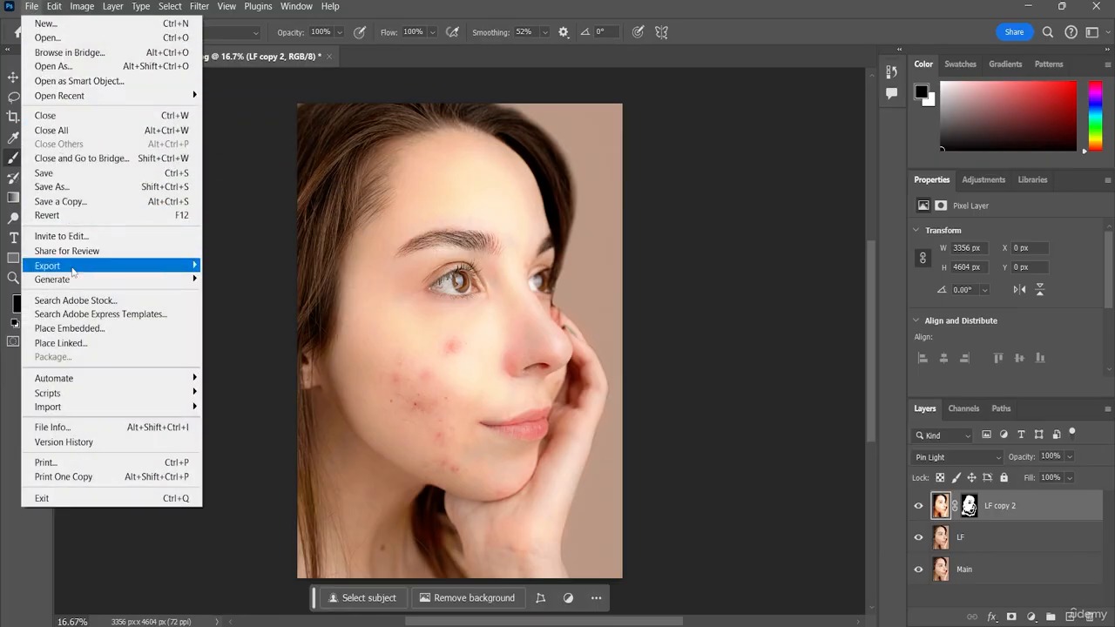
mouse_move(73, 269)
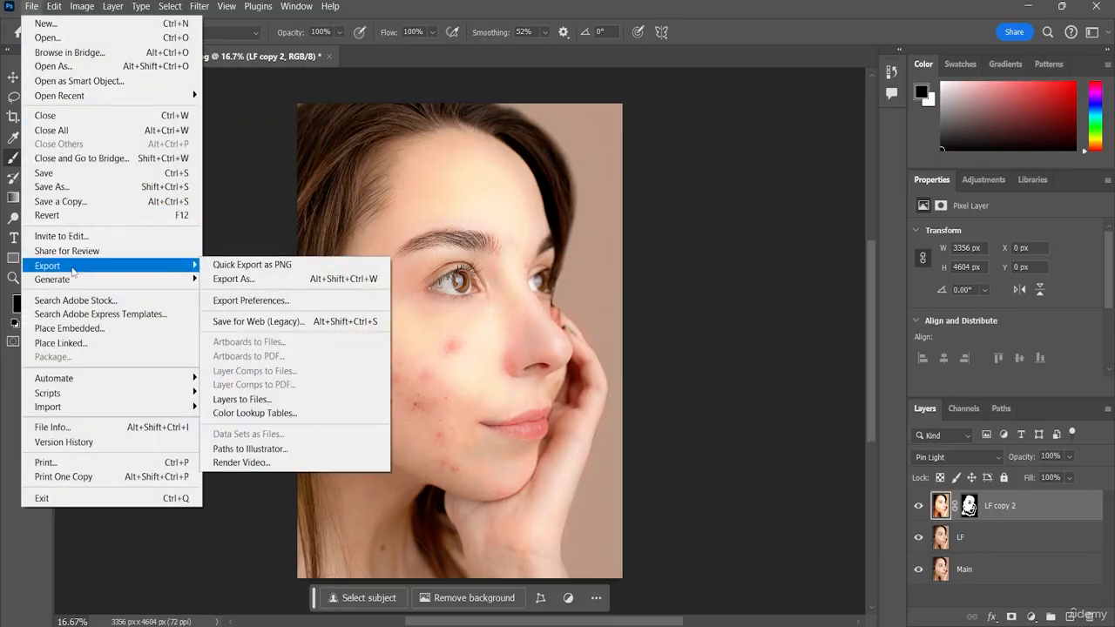
click(248, 282)
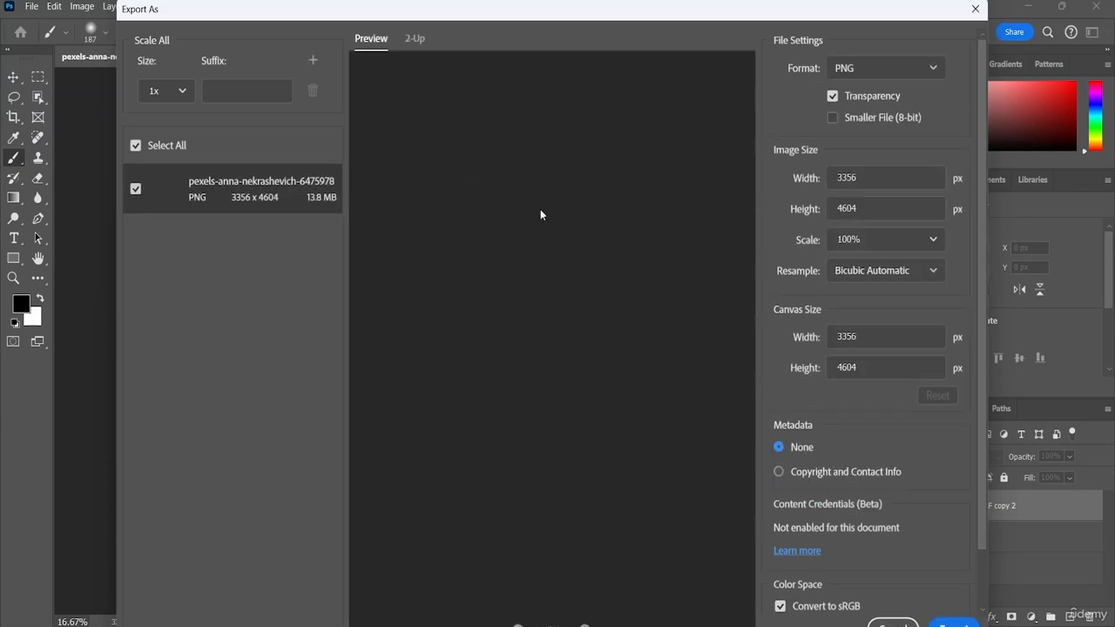
click(928, 69)
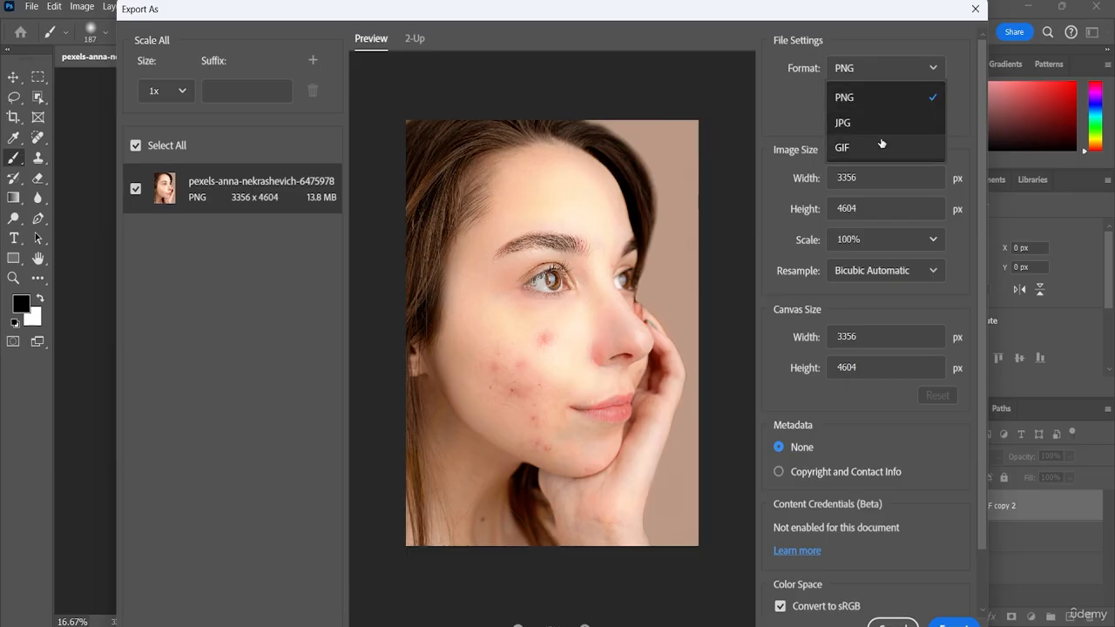
click(788, 108)
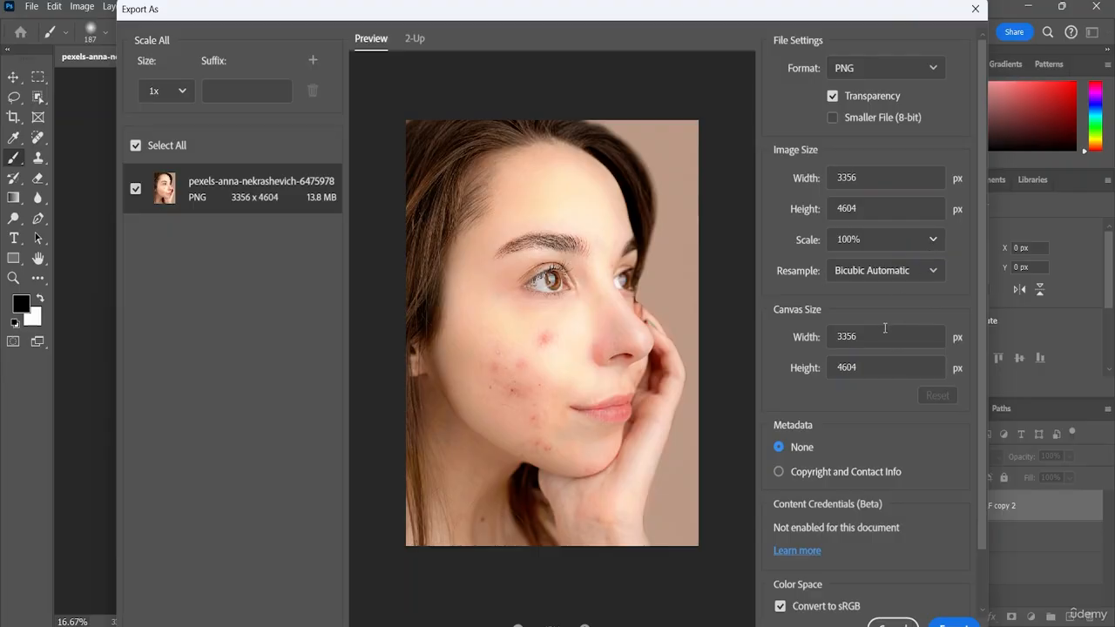
scroll(849, 398, down, 2)
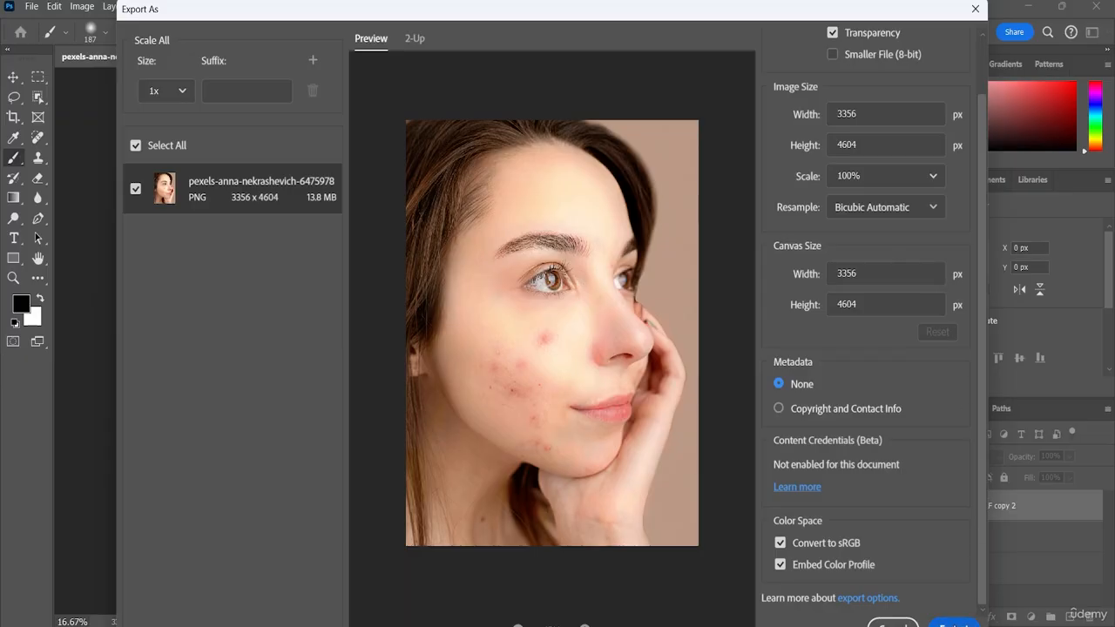
click(954, 624)
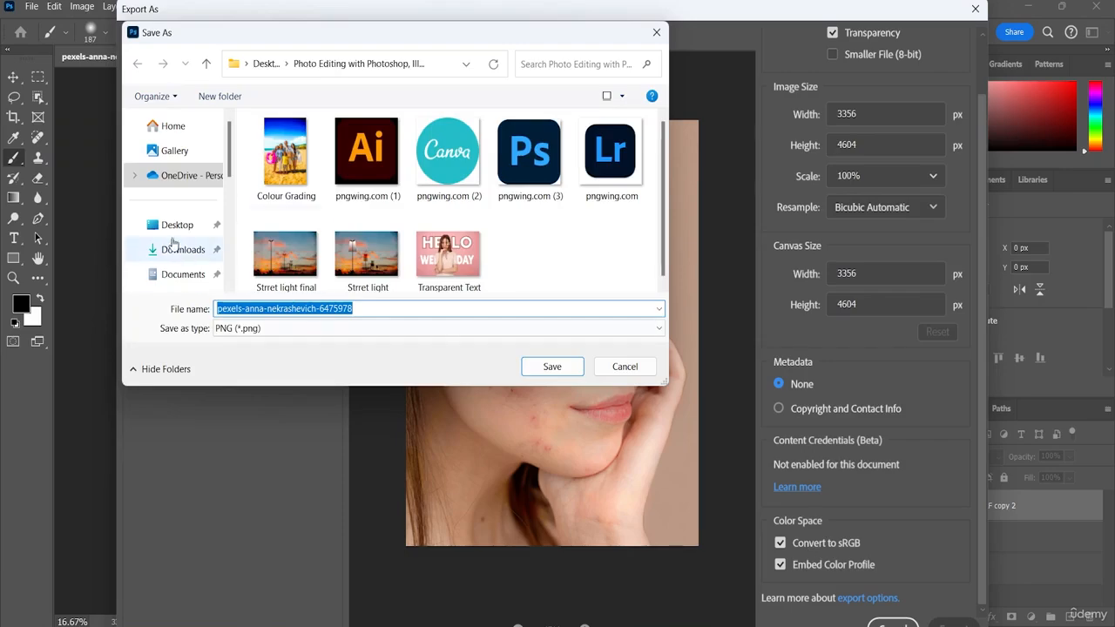
Step: Save the exported PNG as Face Retouching in the second "Photo Editing with Photoshop, Illustrator" folder on the Desktop
click(176, 225)
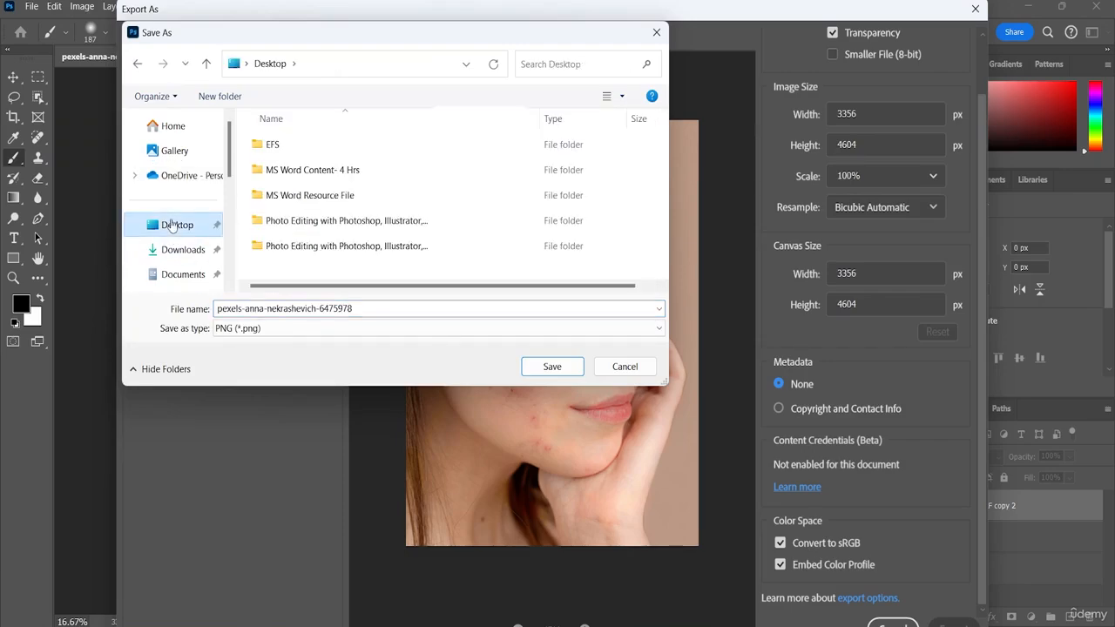
click(330, 247)
double_click(330, 246)
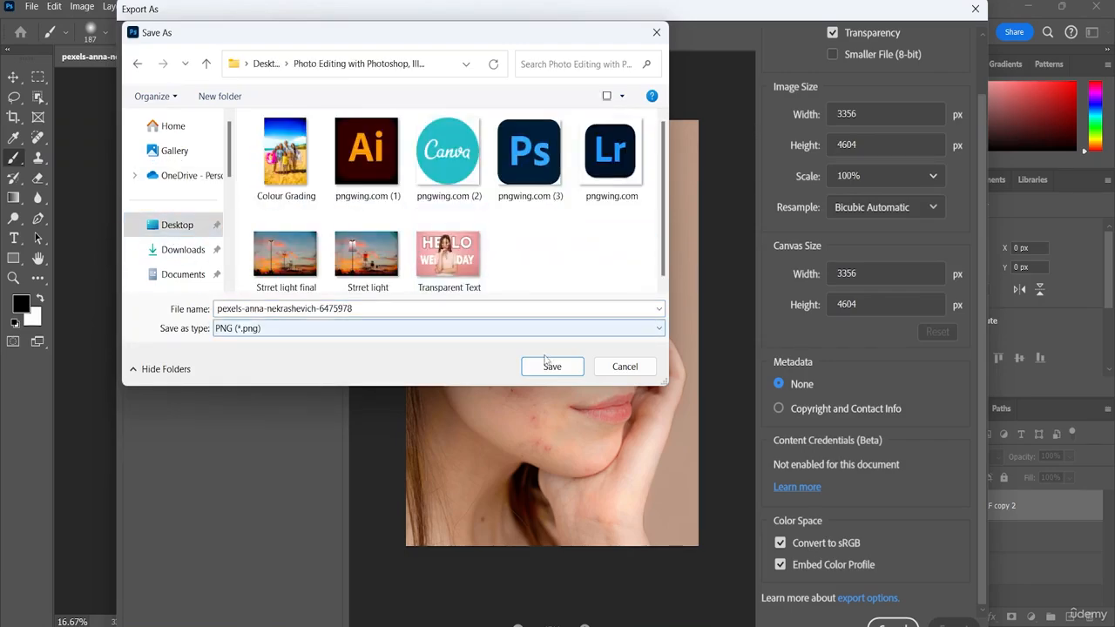
double_click(433, 308)
key(BackSpace)
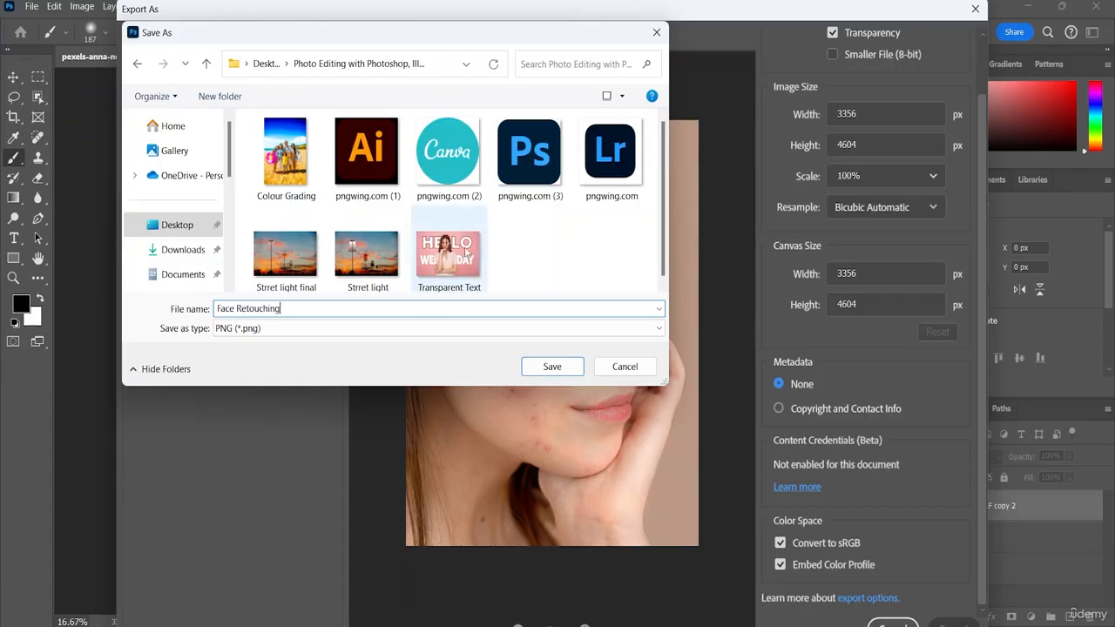
click(550, 367)
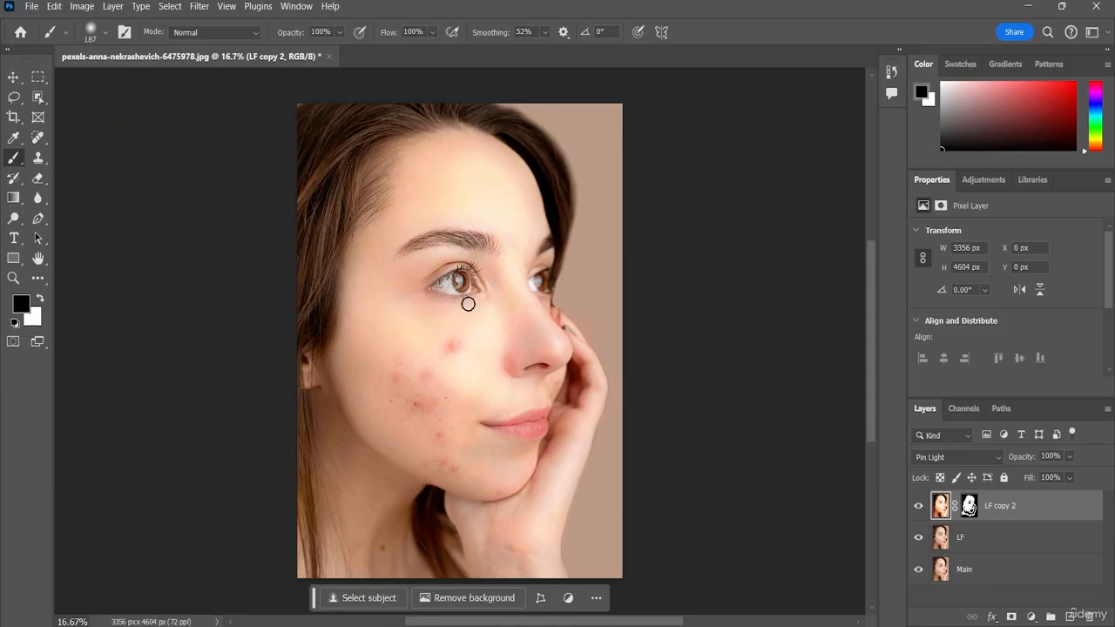
Step: Start a Save As of the layered document and browse to the second "Photo Editing with Photoshop" folder on the Desktop, shown as tiles
click(33, 6)
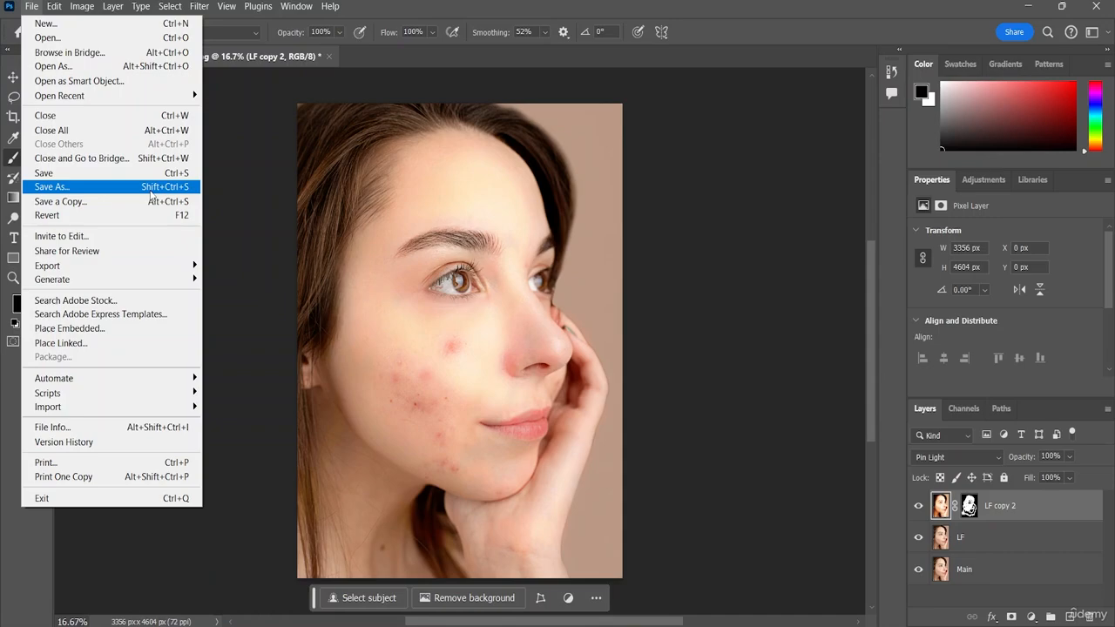
click(75, 187)
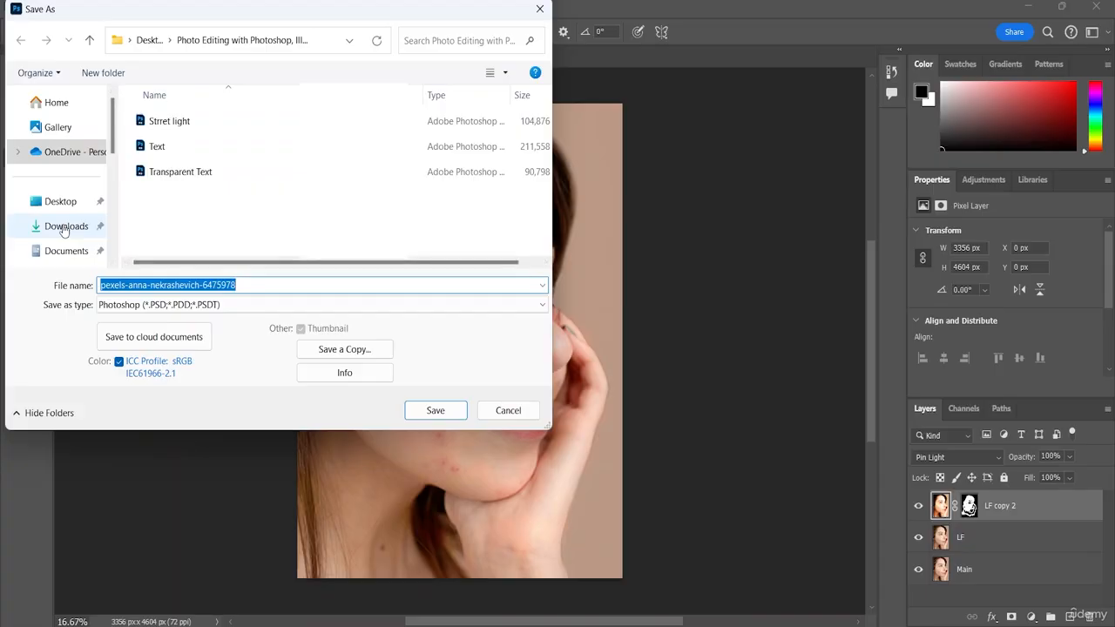
click(53, 201)
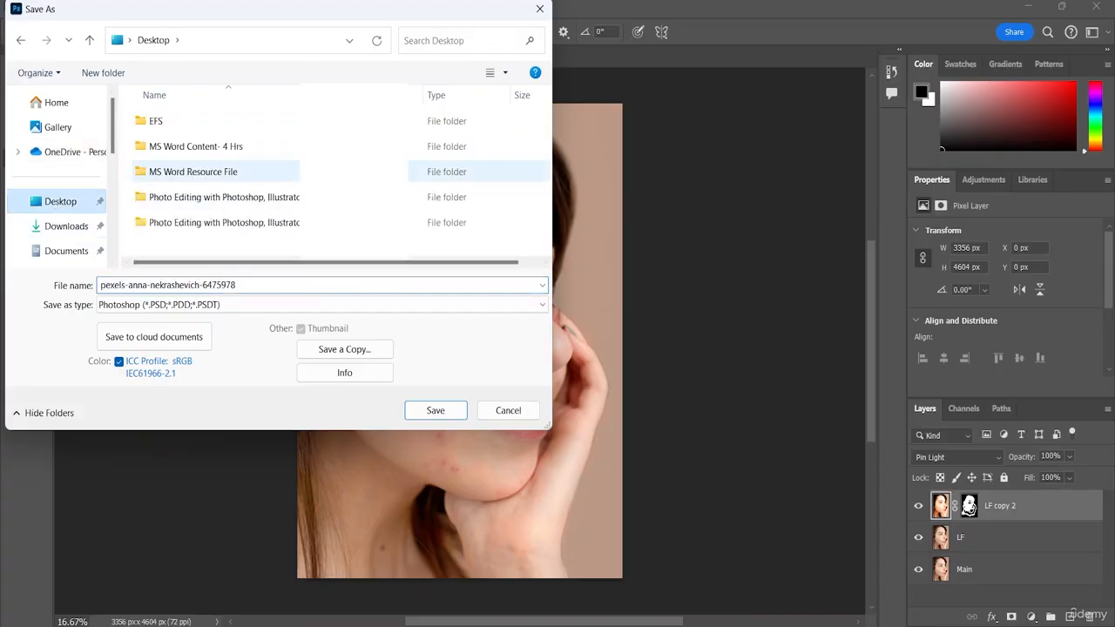
click(504, 73)
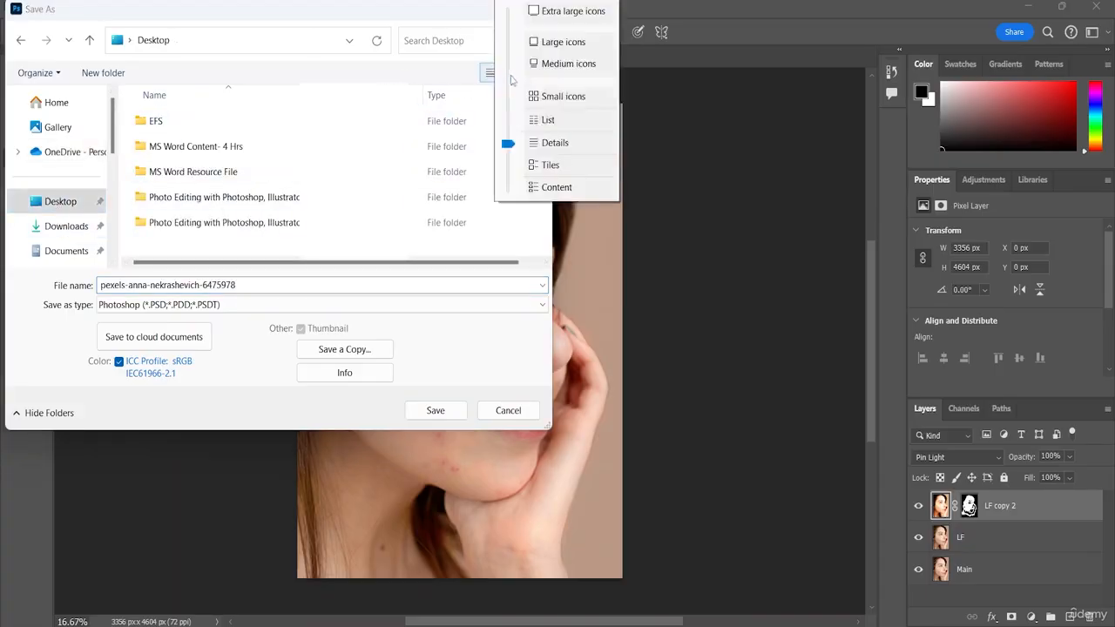
click(558, 42)
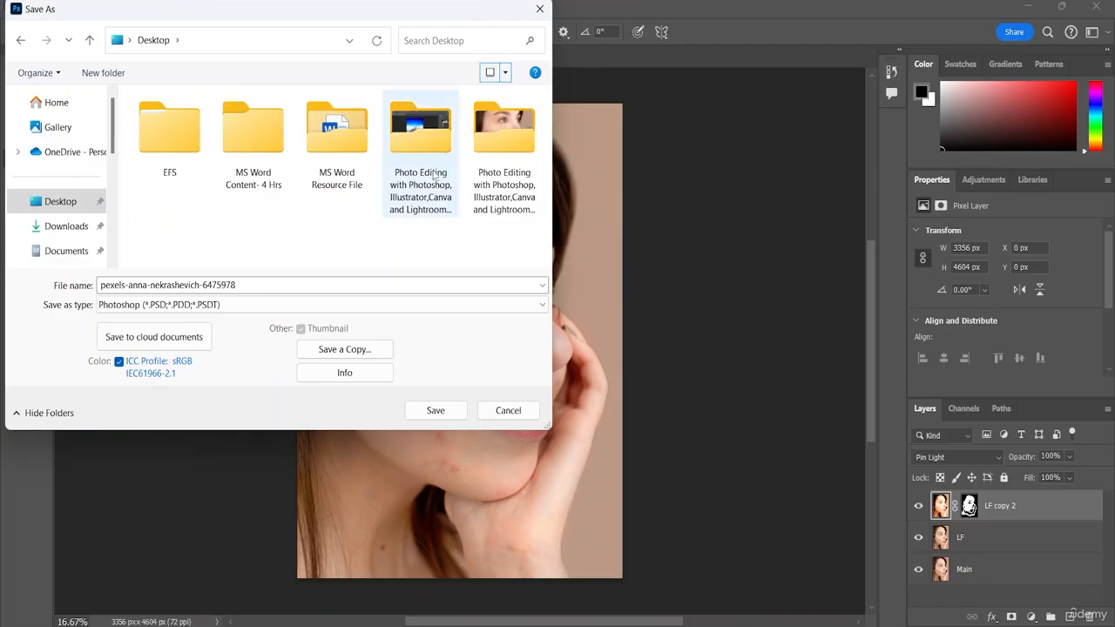
double_click(509, 200)
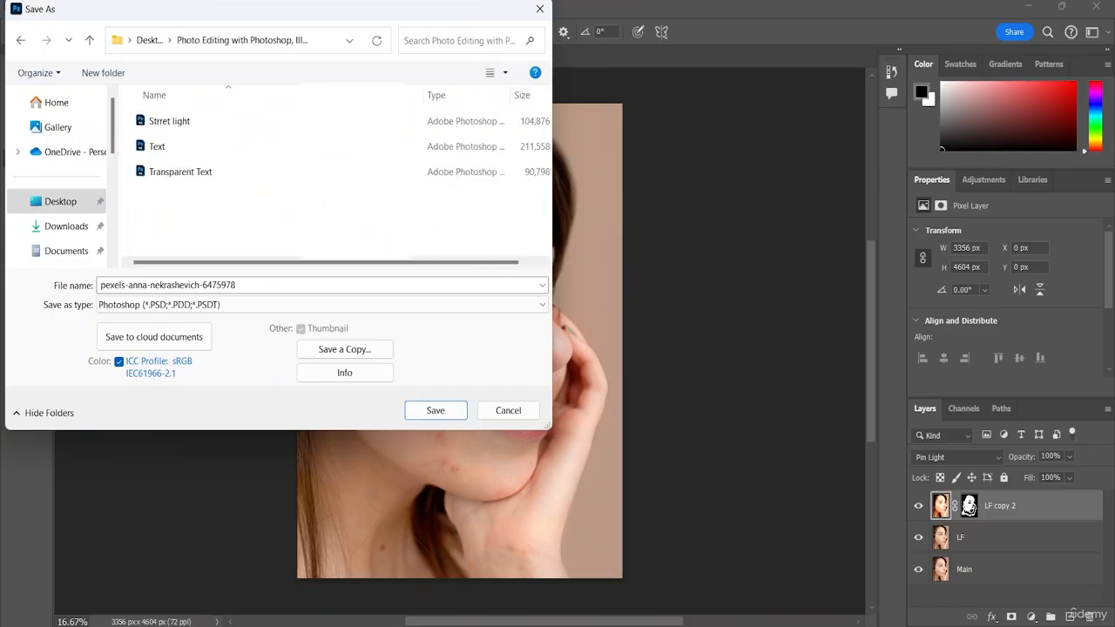
click(489, 73)
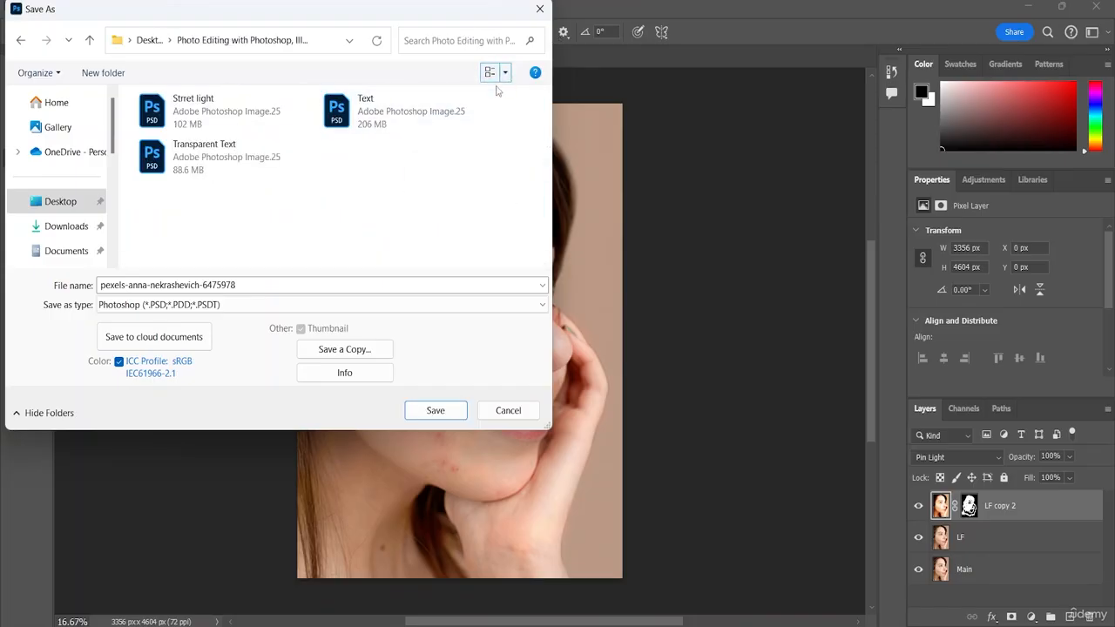
Step: Name the file Face Retouching and save it in Photoshop format with Maximize Compatibility enabled
click(262, 286)
key(BackSpace)
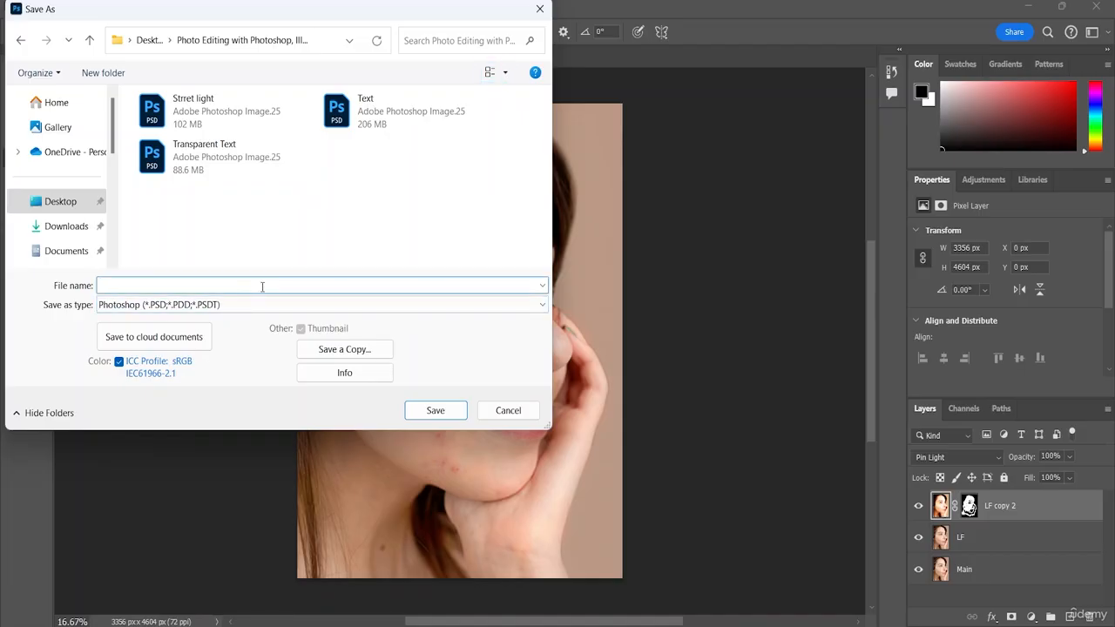
text(Face R)
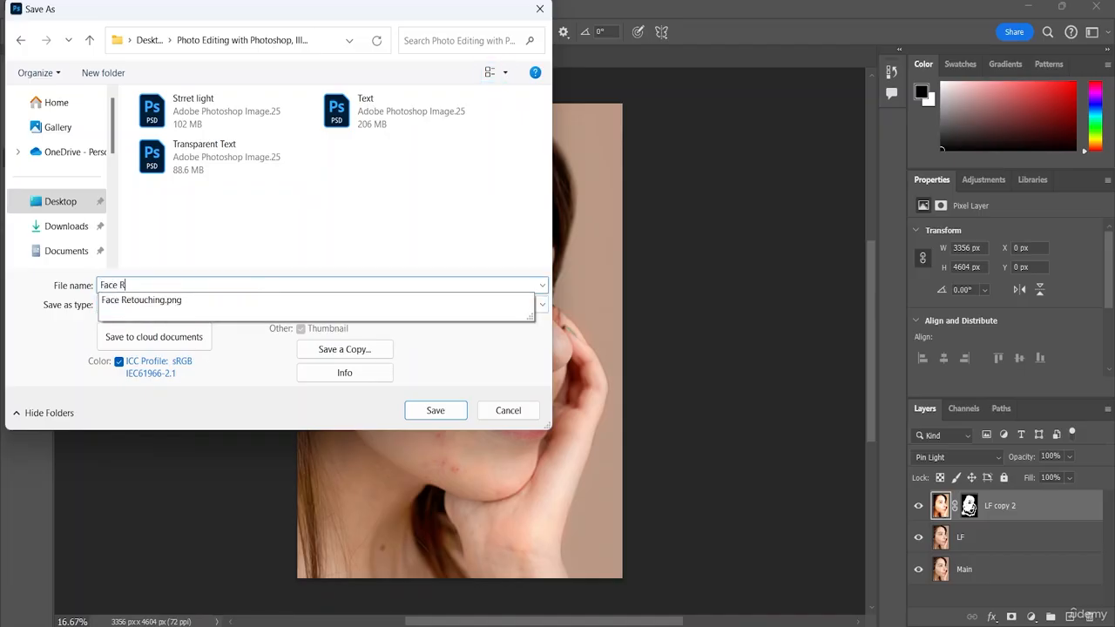
text(etouching)
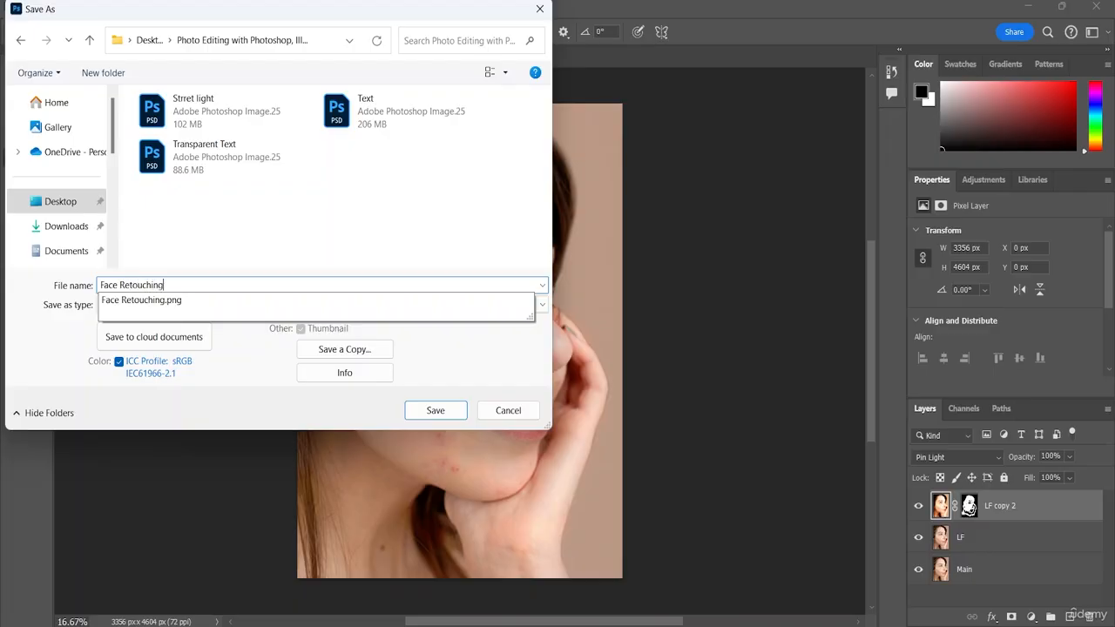
click(434, 339)
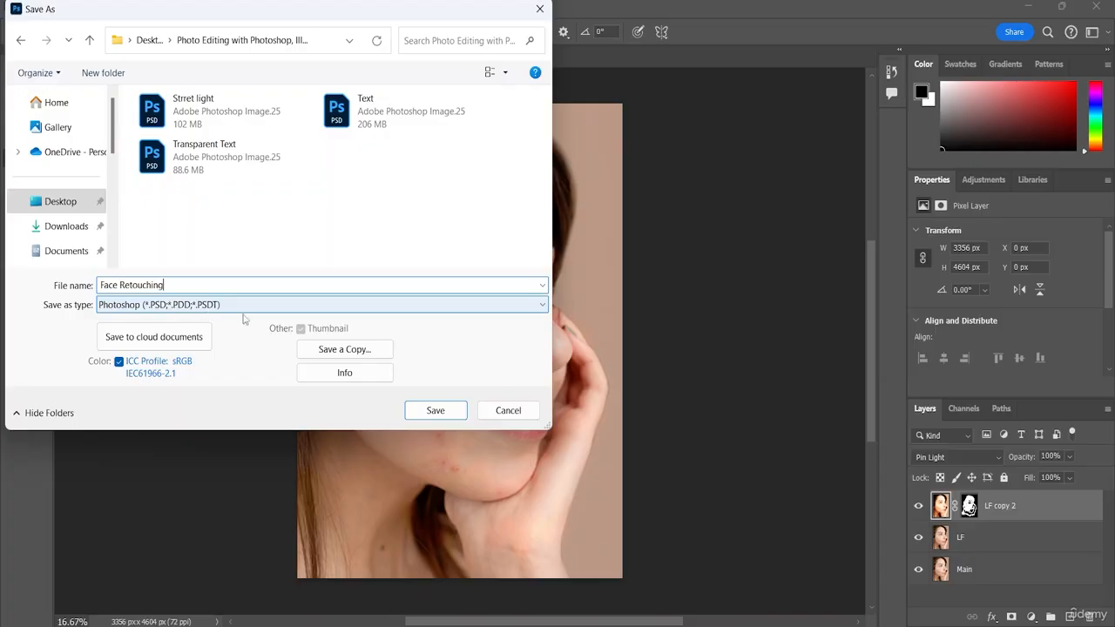
click(446, 411)
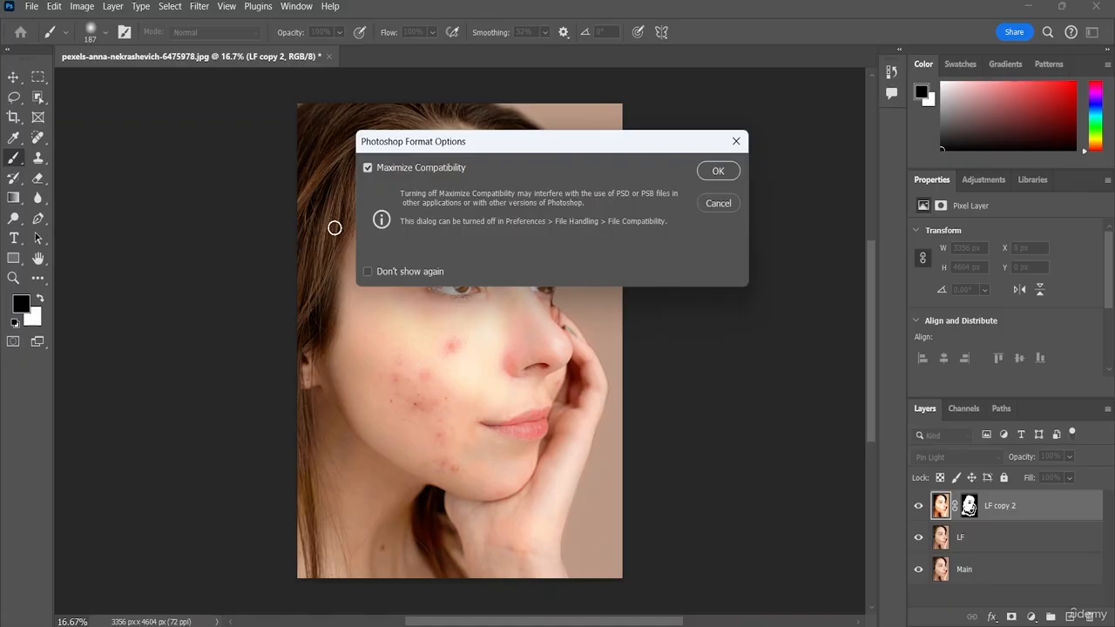
click(718, 171)
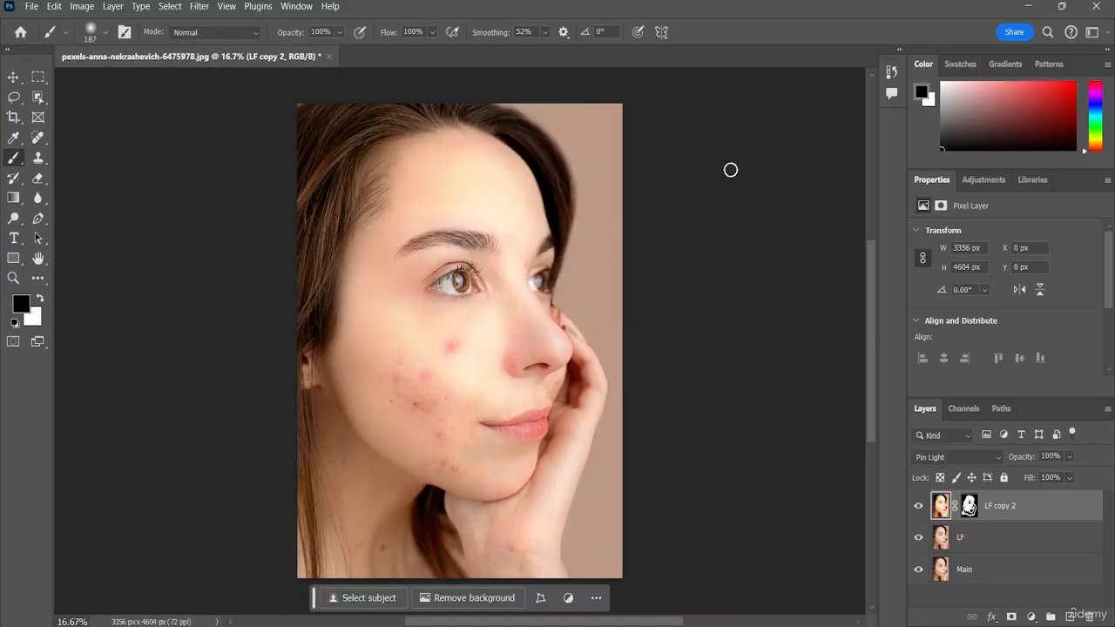